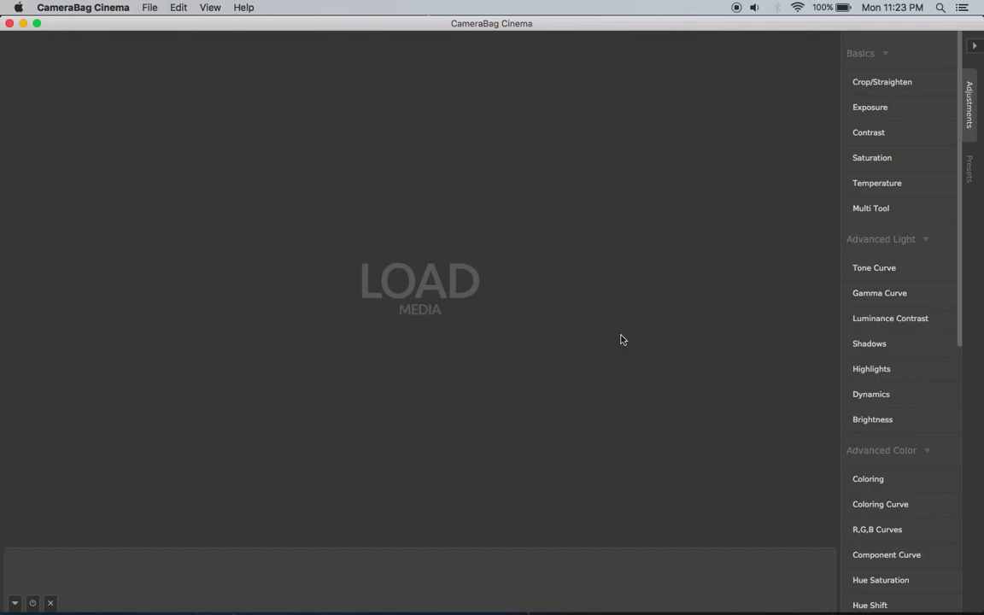
# - Load the clips from the Originals folder and scrub MVI_1090.MOV to a later moment
pyautogui.click(454, 293)
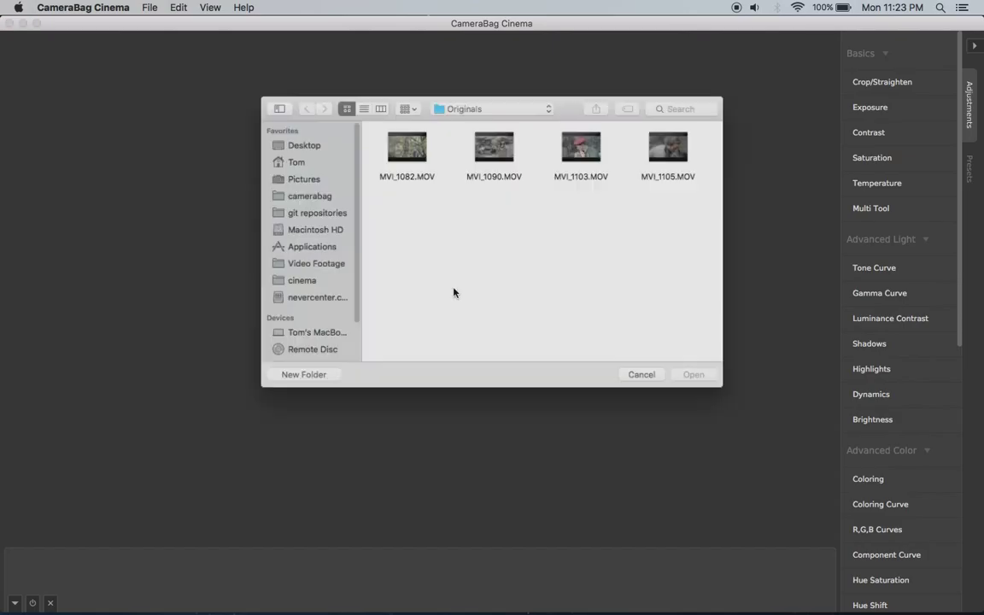
pyautogui.doubleClick(403, 146)
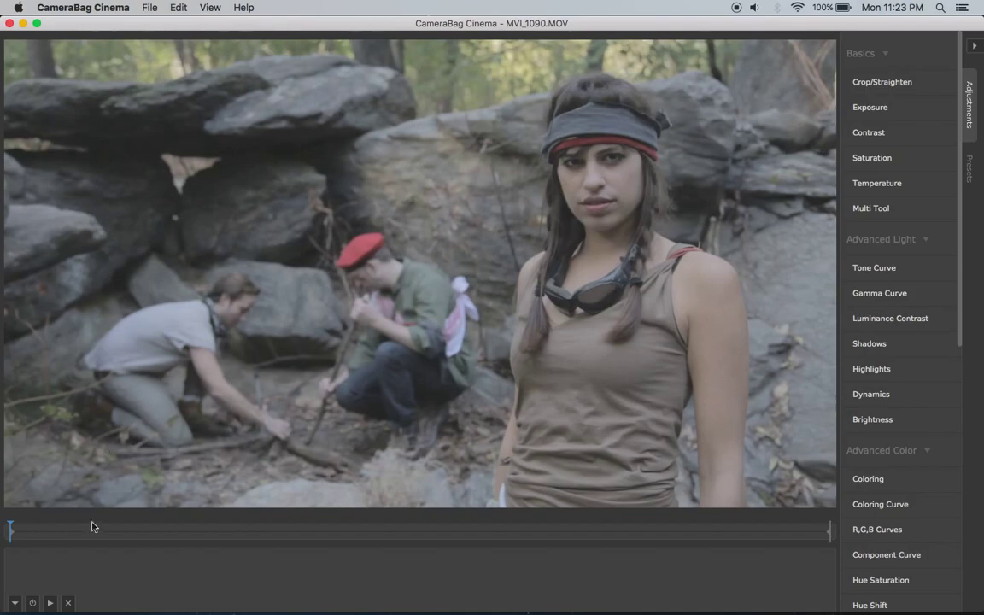
pyautogui.moveTo(92, 526); pyautogui.dragTo(4, 521)
# - Apply the Rebels Footage preset from My Presets to MVI_1090.MOV
pyautogui.click(969, 168)
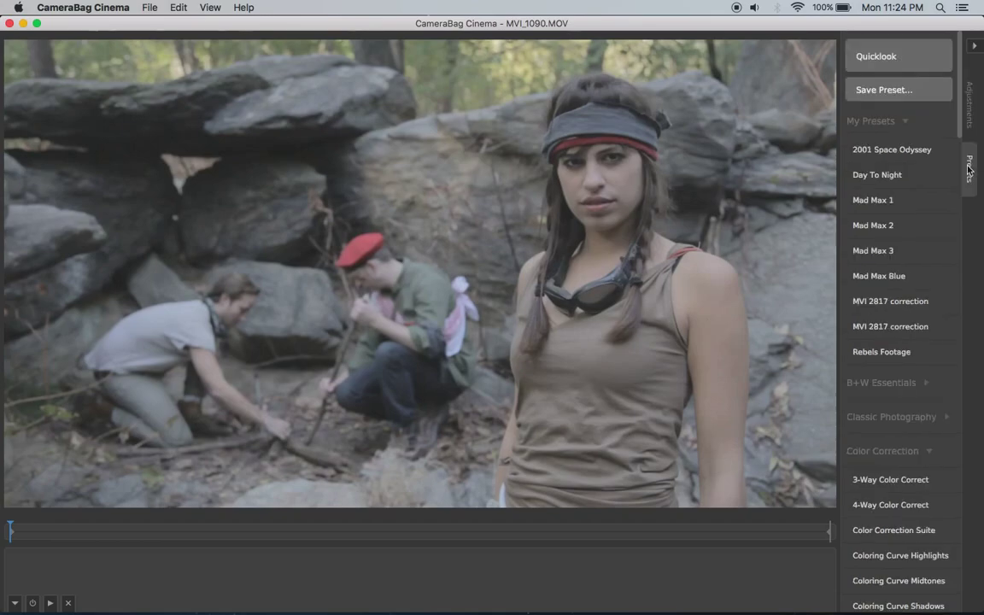
pyautogui.click(889, 353)
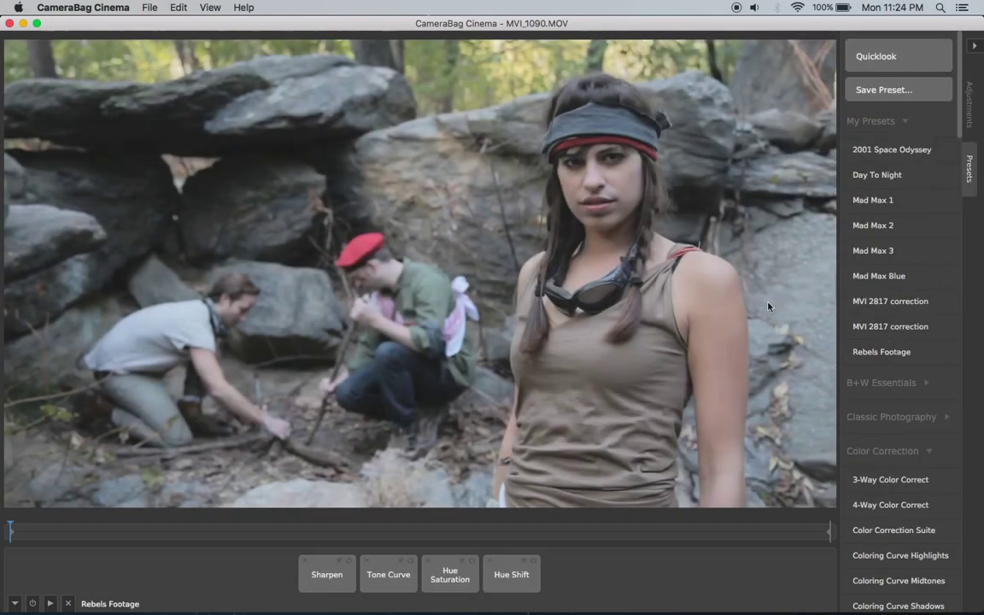
pyautogui.click(968, 107)
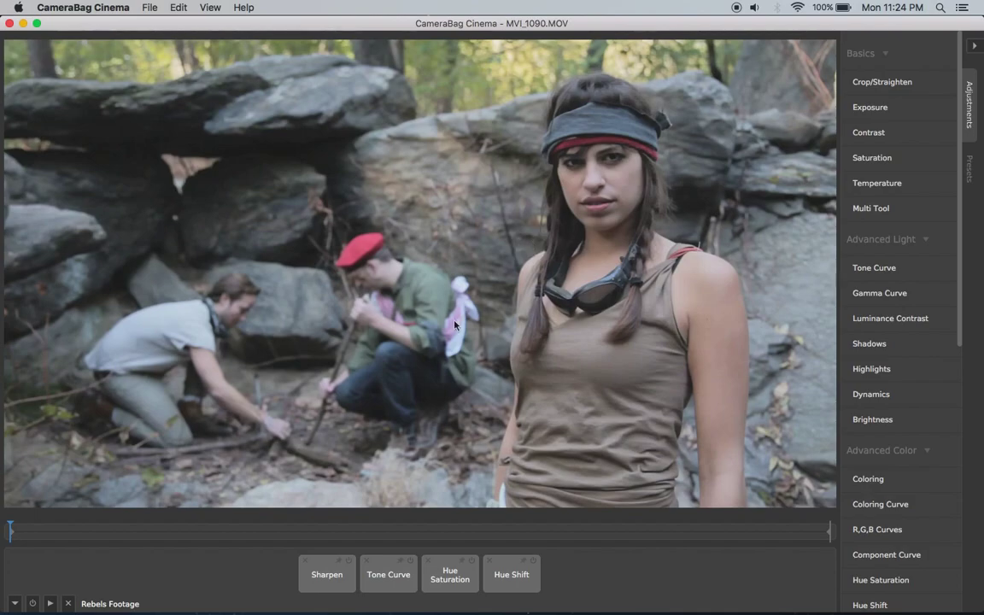
# - Review the Sharpen, Tone Curve, Hue Saturation and Hue Shift settings, then deselect all effects
pyautogui.click(325, 574)
pyautogui.click(389, 579)
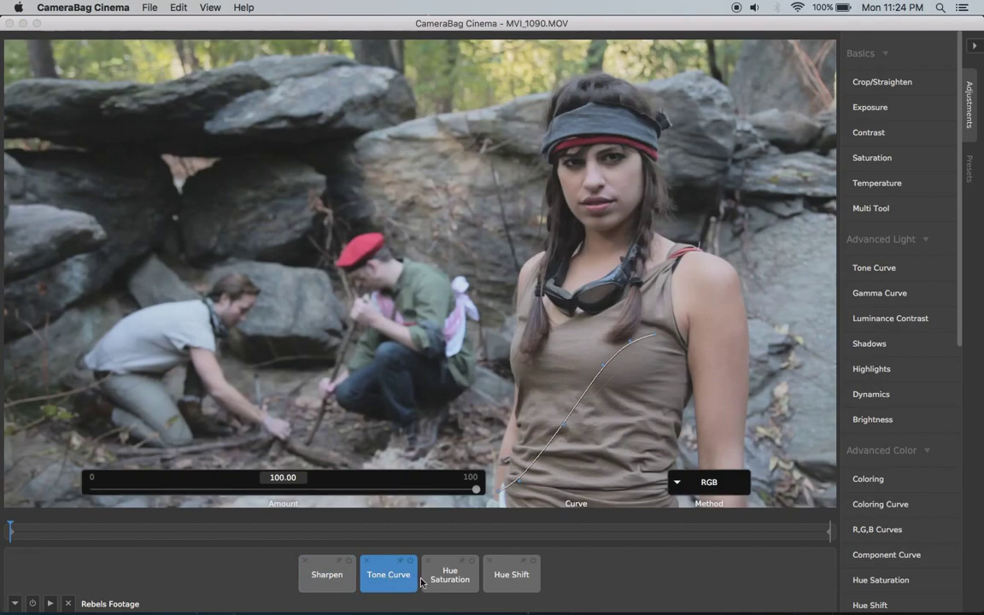
pyautogui.click(450, 574)
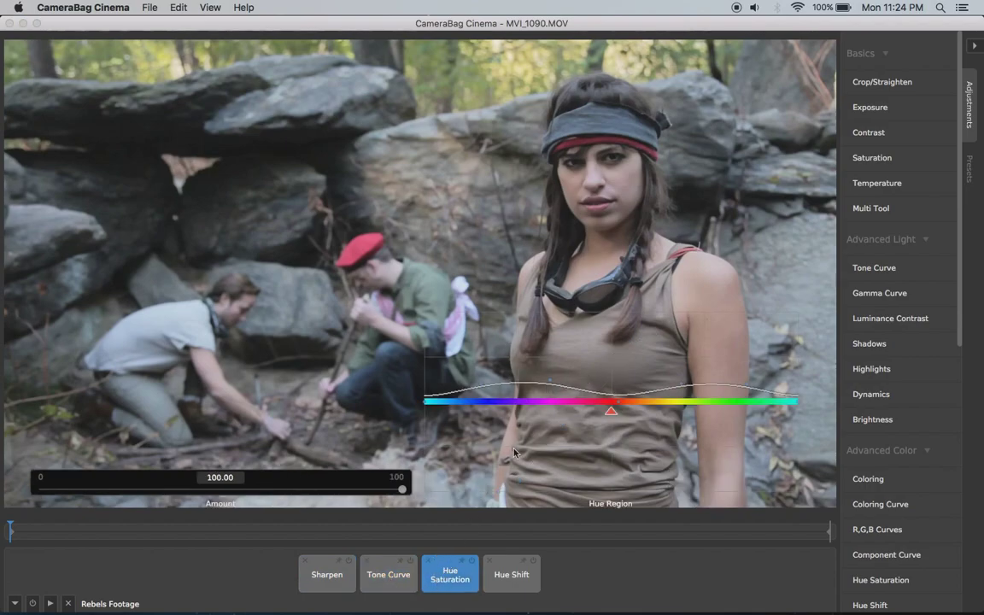
pyautogui.click(511, 574)
pyautogui.click(575, 577)
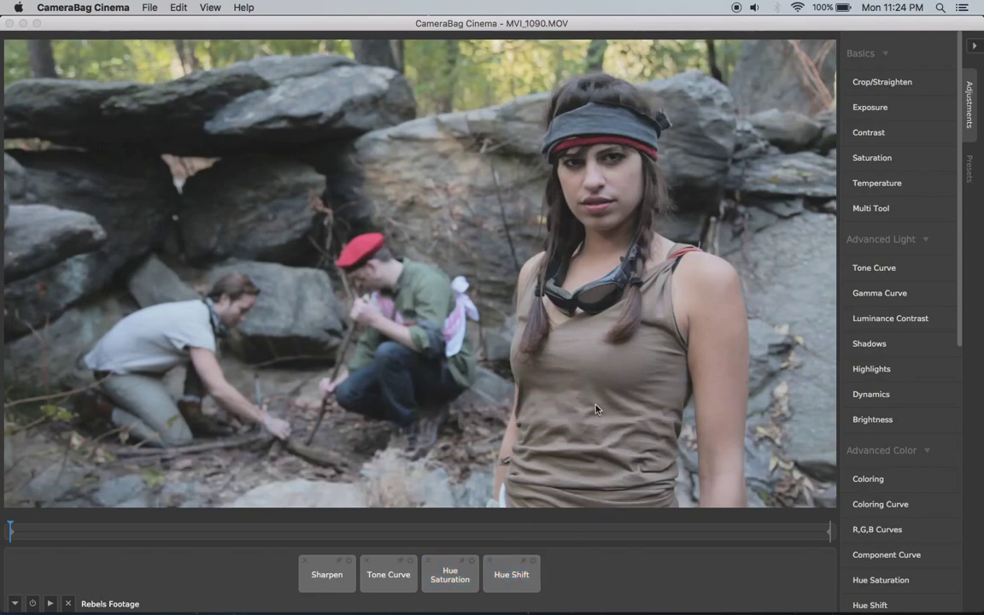
# - Preview MVI_1103.MOV and MVI_1105.MOV, and turn on the waveform scope overlay
pyautogui.press('Right')
pyautogui.press('Right')
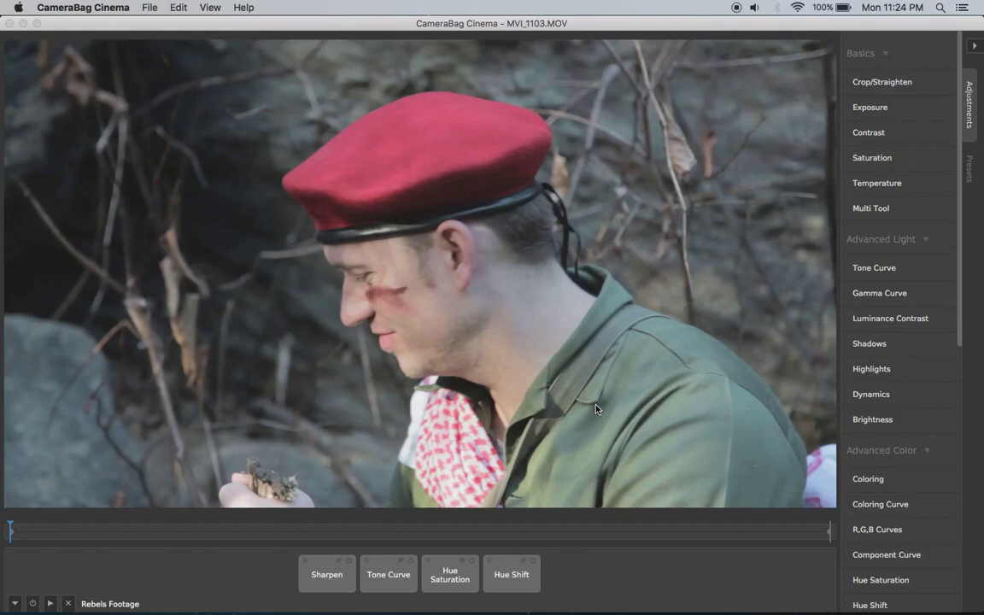
pyautogui.press('Right')
pyautogui.moveTo(240, 527); pyautogui.dragTo(392, 531)
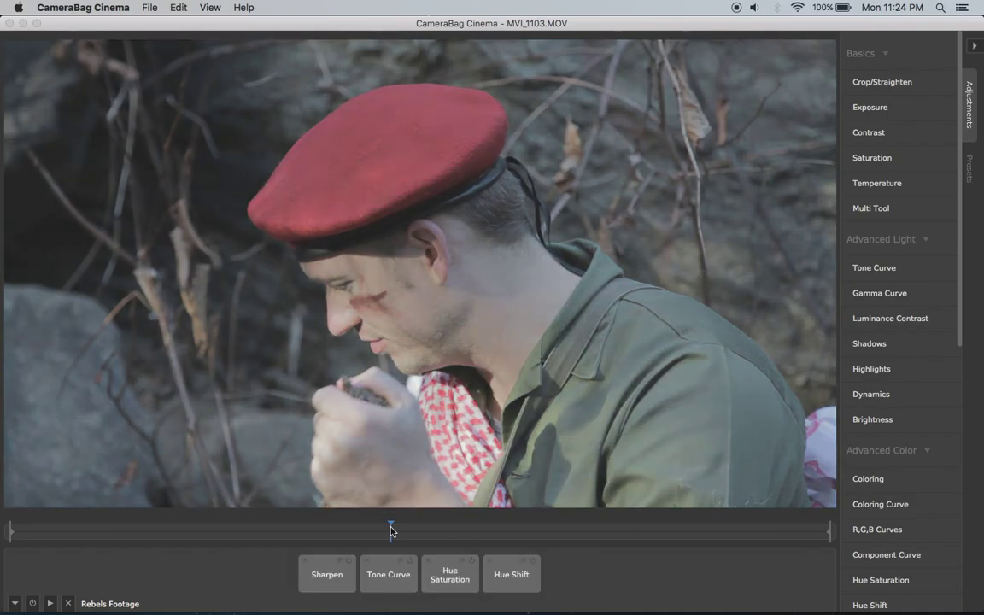
pyautogui.press('Right')
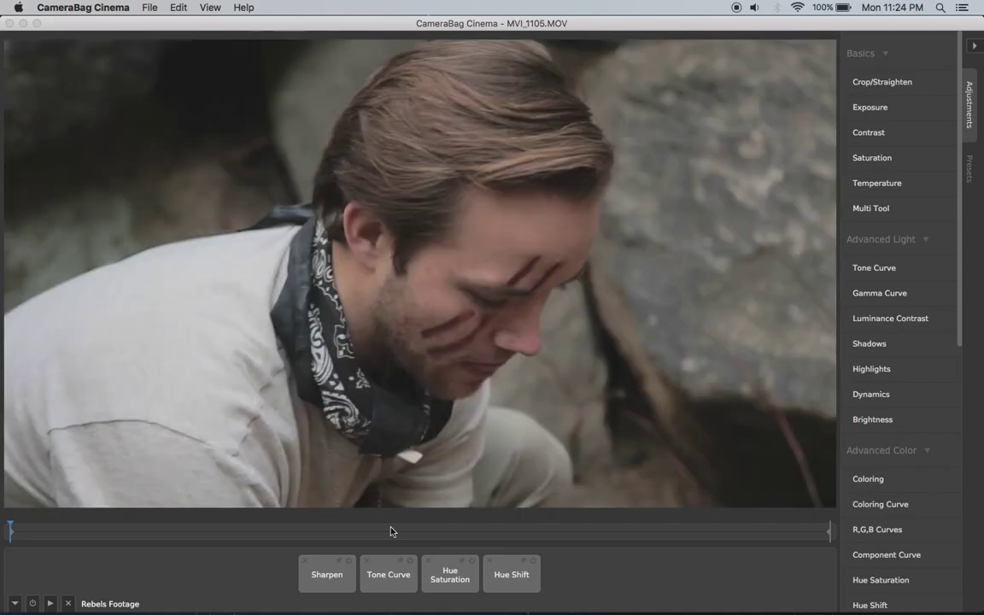
pyautogui.press('w')
pyautogui.press('w')
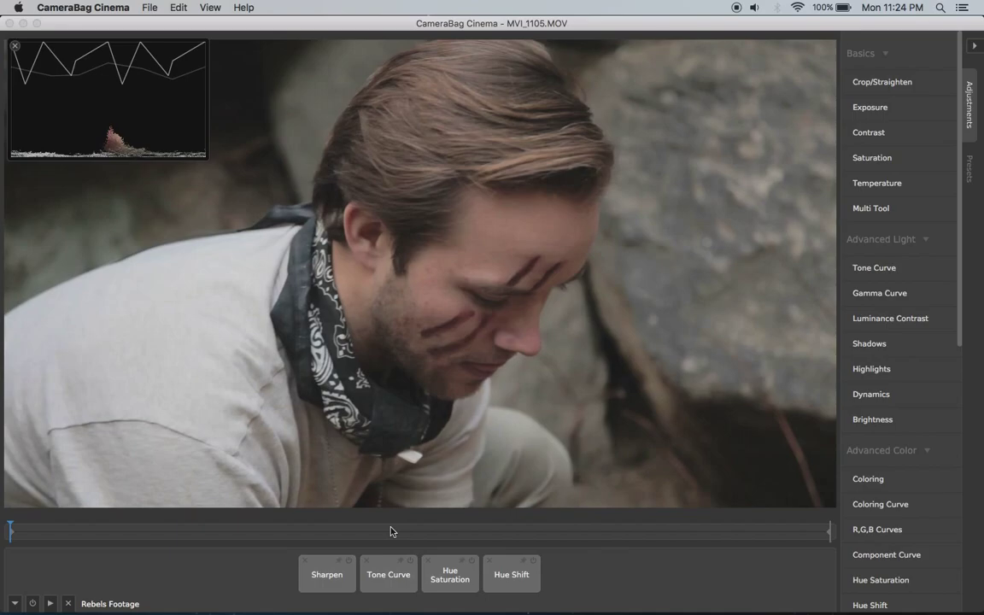
# - Cycle through MVI_1082, MVI_1103 and MVI_1105 back to MVI_1090.MOV
pyautogui.press('Right')
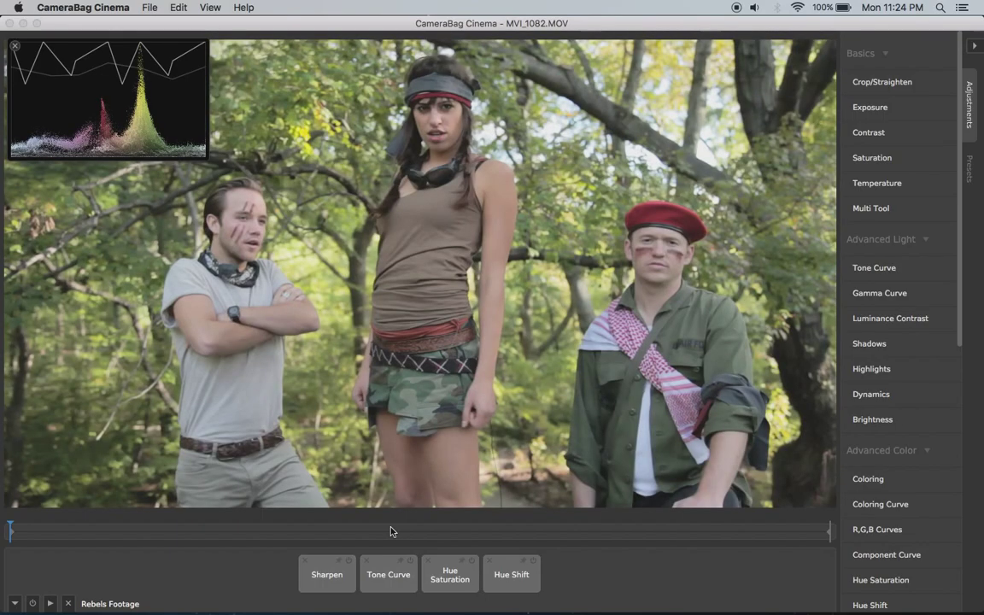
pyautogui.press('Right')
pyautogui.press('Right')
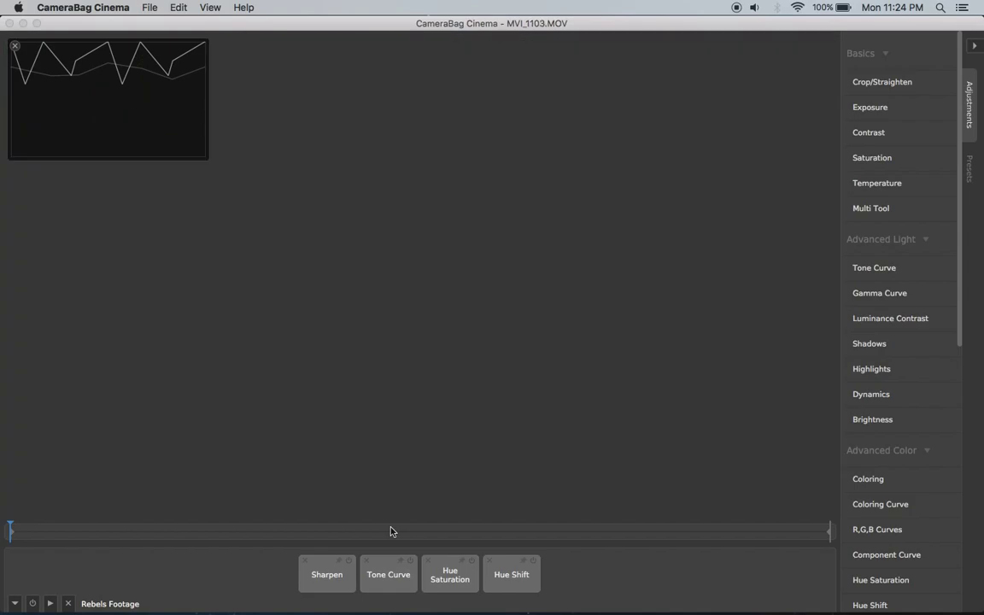
pyautogui.press('Right')
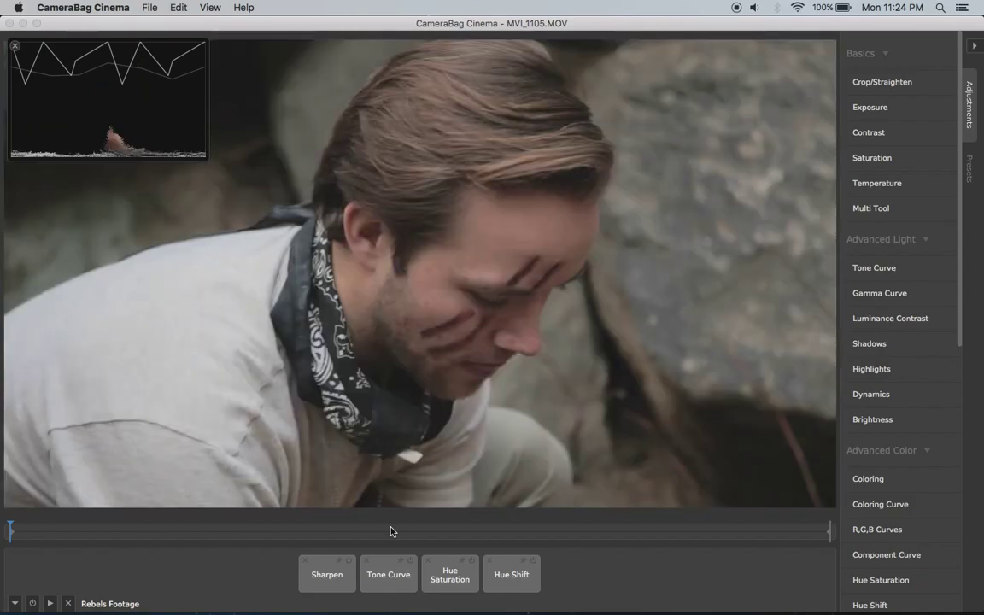
pyautogui.press('Right')
pyautogui.press('Right')
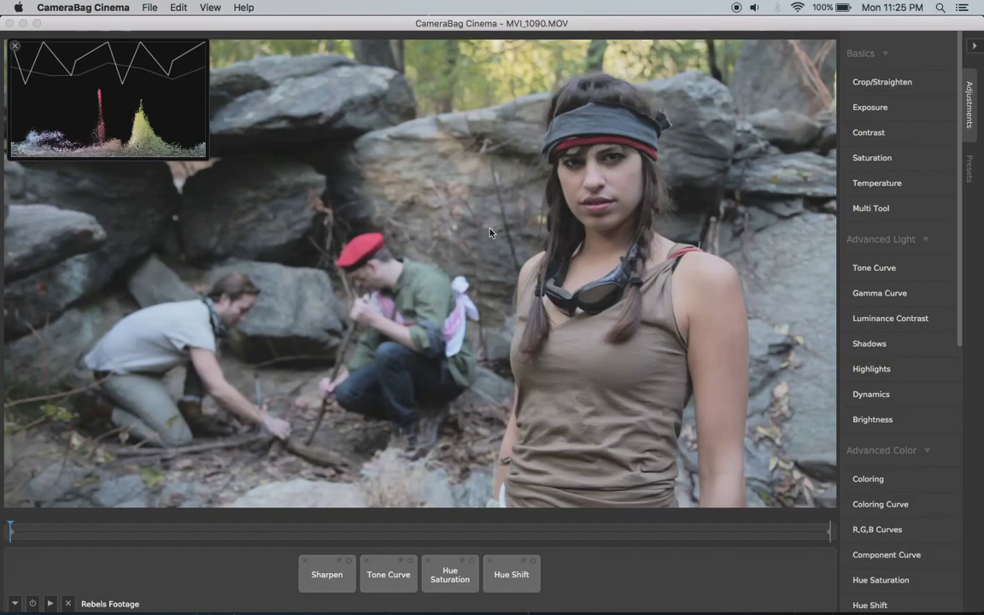
pyautogui.press('super+i')
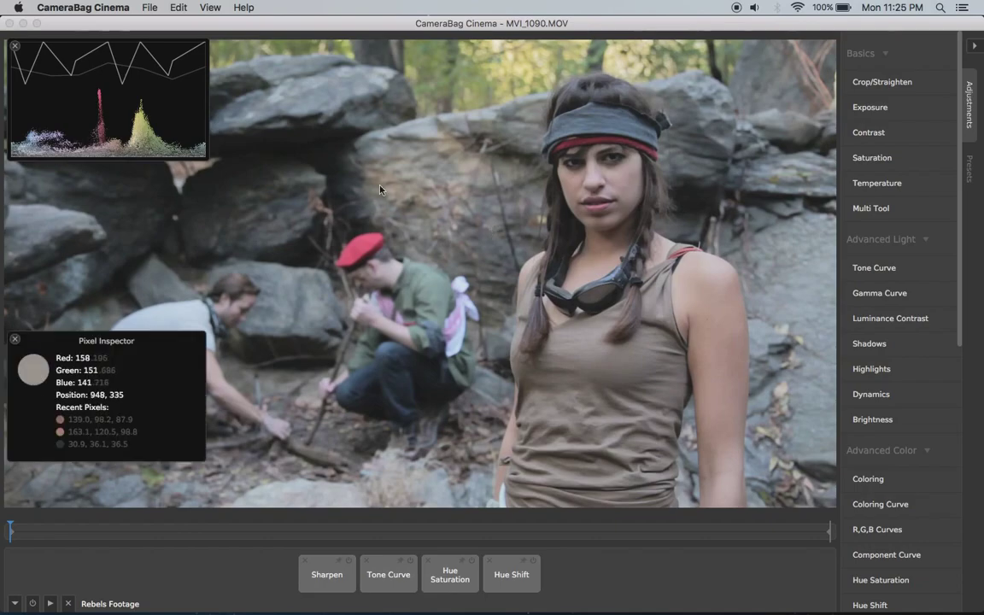
pyautogui.moveTo(115, 340); pyautogui.dragTo(120, 206)
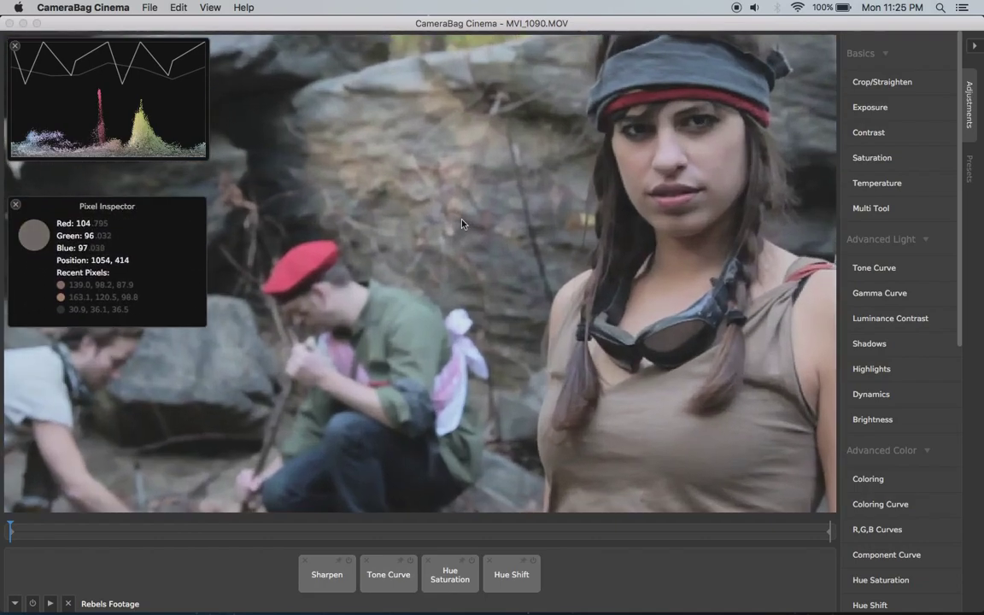
pyautogui.press('super+b')
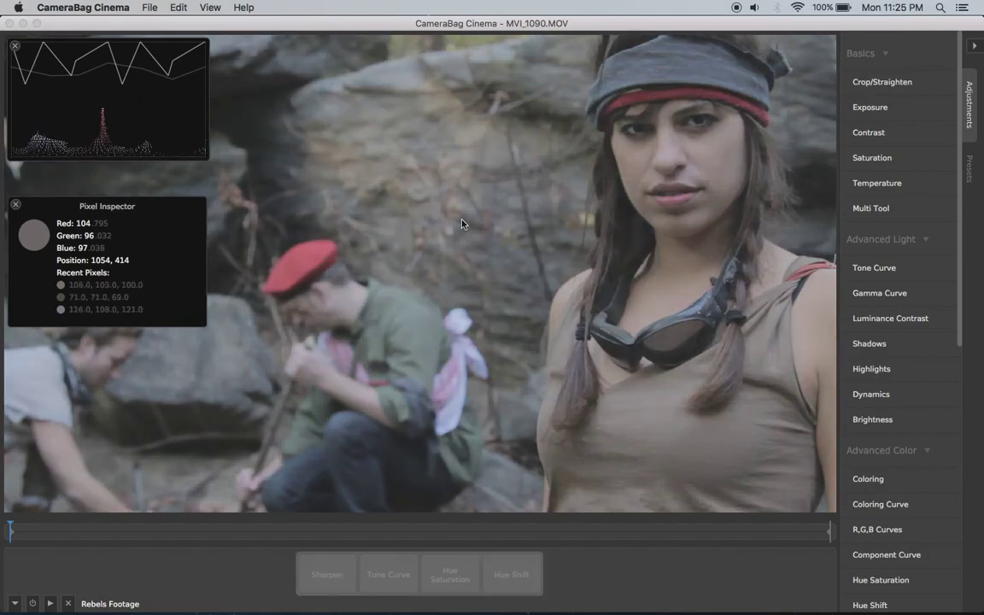
pyautogui.click(393, 177)
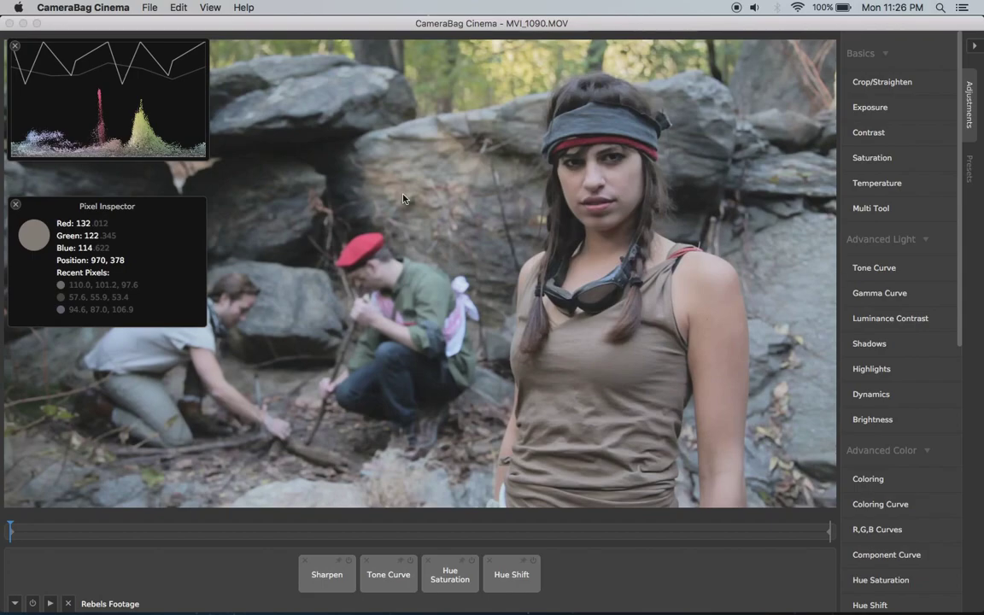
pyautogui.click(15, 205)
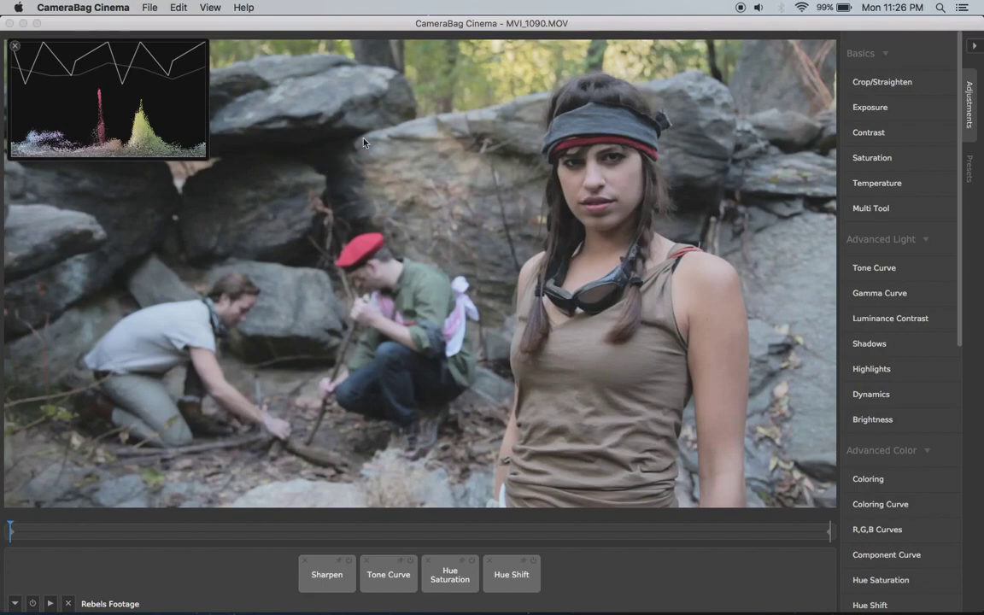
# - Open a new tab in a stacked two-clip layout with MVI_1103.MOV in the lower slot
pyautogui.press('super+t')
pyautogui.click(207, 42)
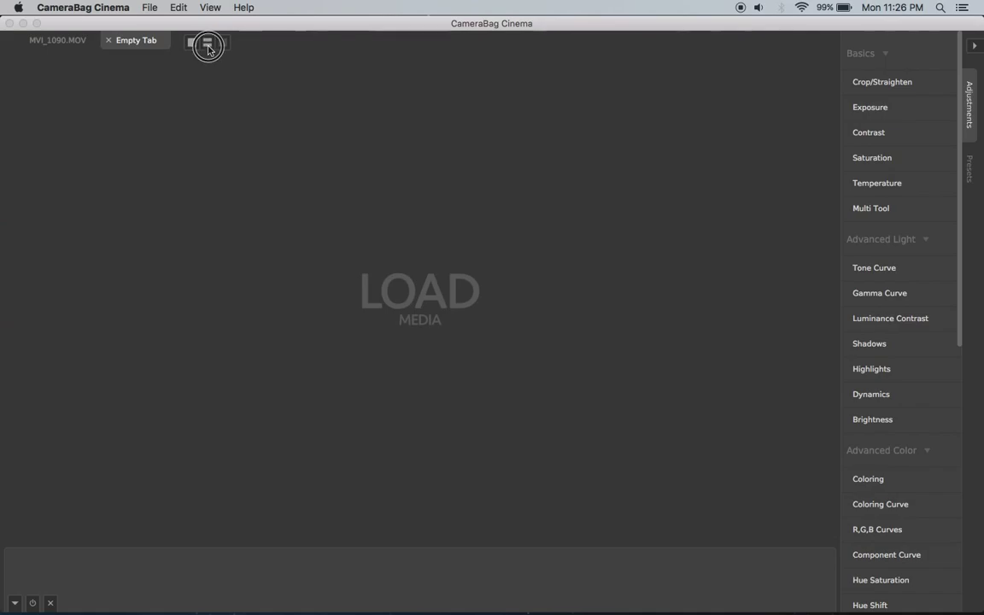
pyautogui.click(419, 333)
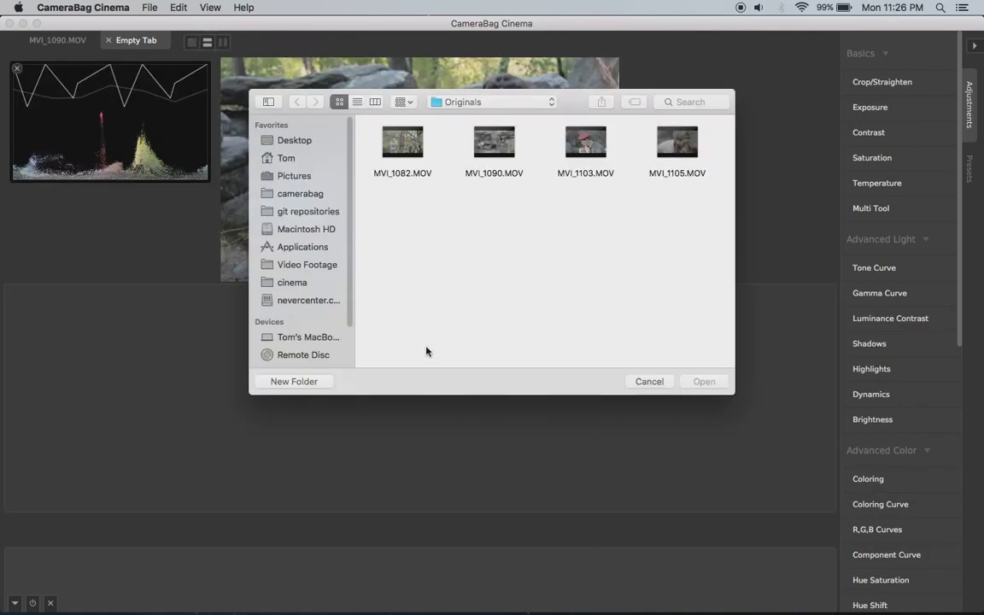
pyautogui.doubleClick(578, 152)
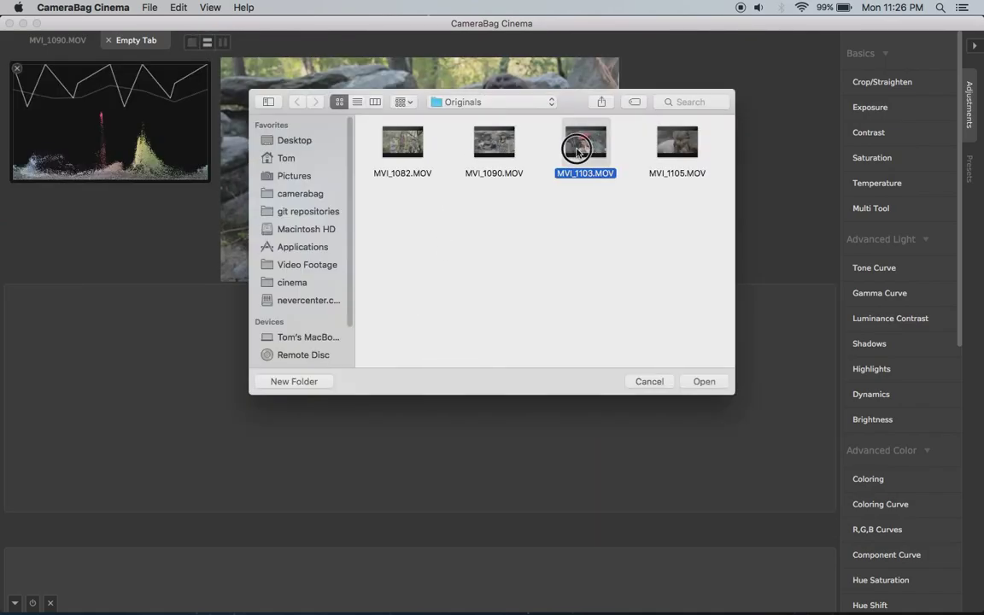
pyautogui.click(483, 191)
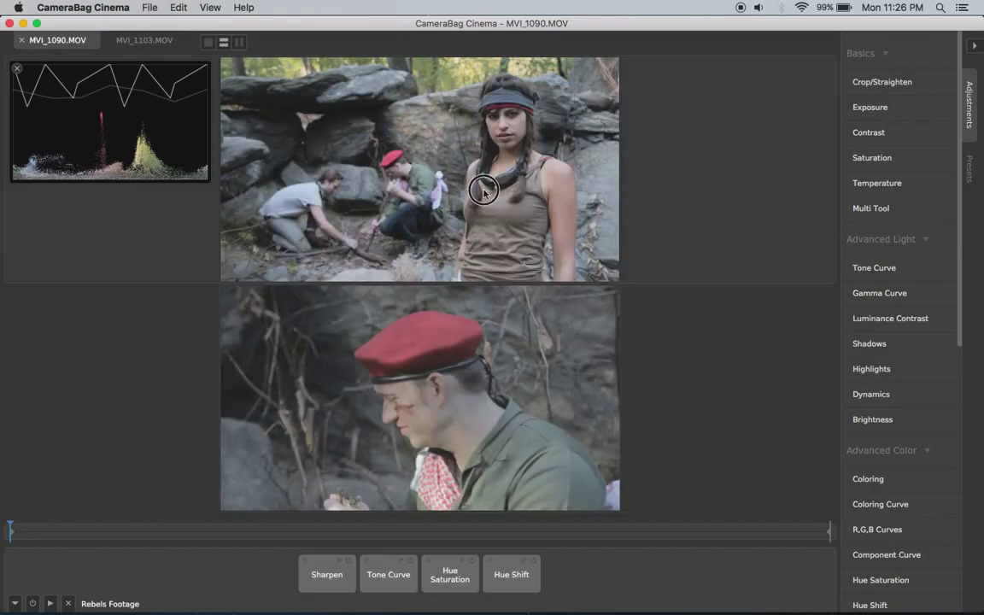
pyautogui.click(549, 333)
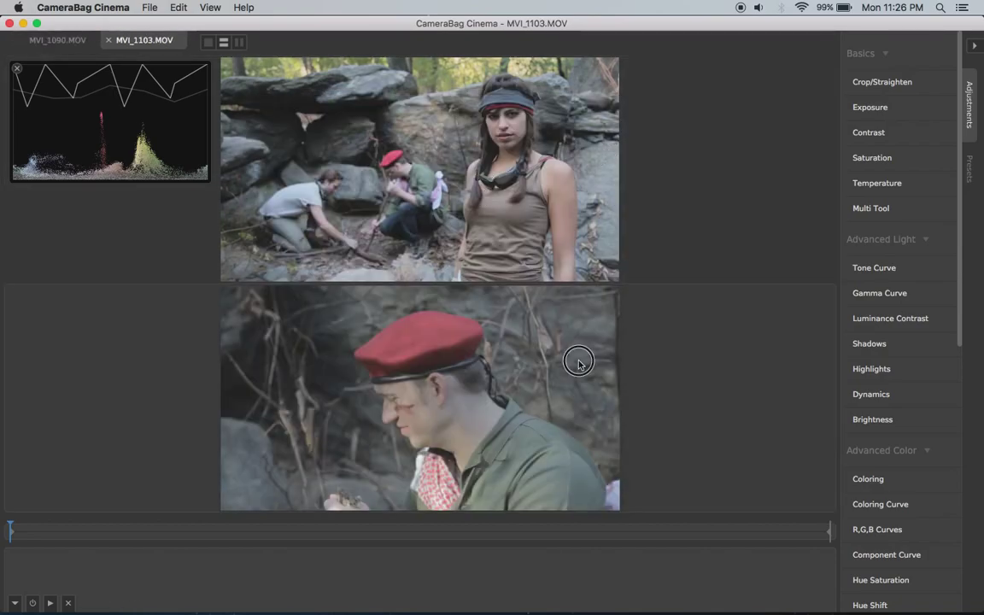
# - Apply the Rebels Footage preset to MVI_1103.MOV and compare it against MVI_1090.MOV
pyautogui.click(969, 175)
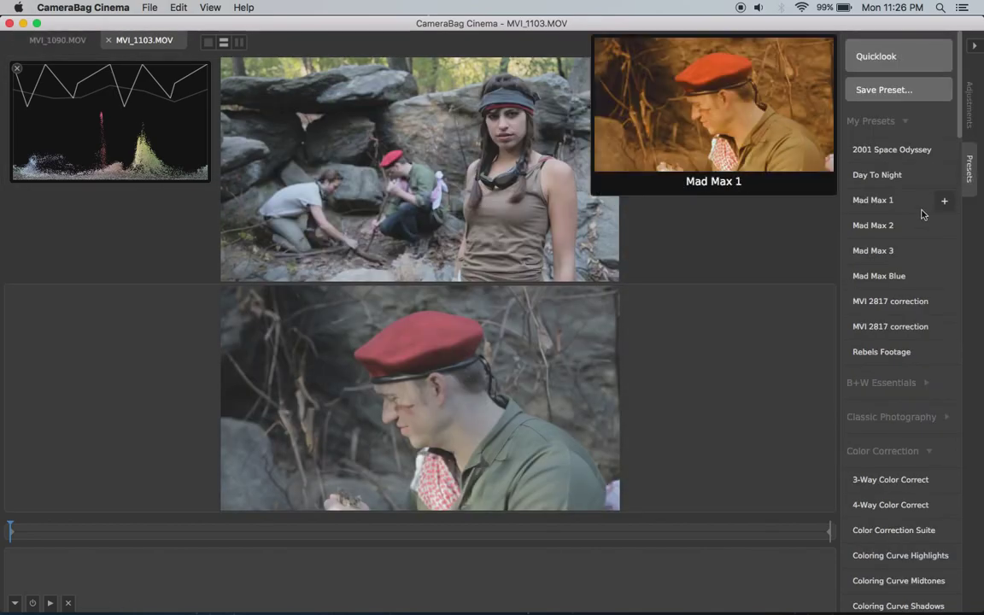
pyautogui.click(894, 359)
pyautogui.click(970, 109)
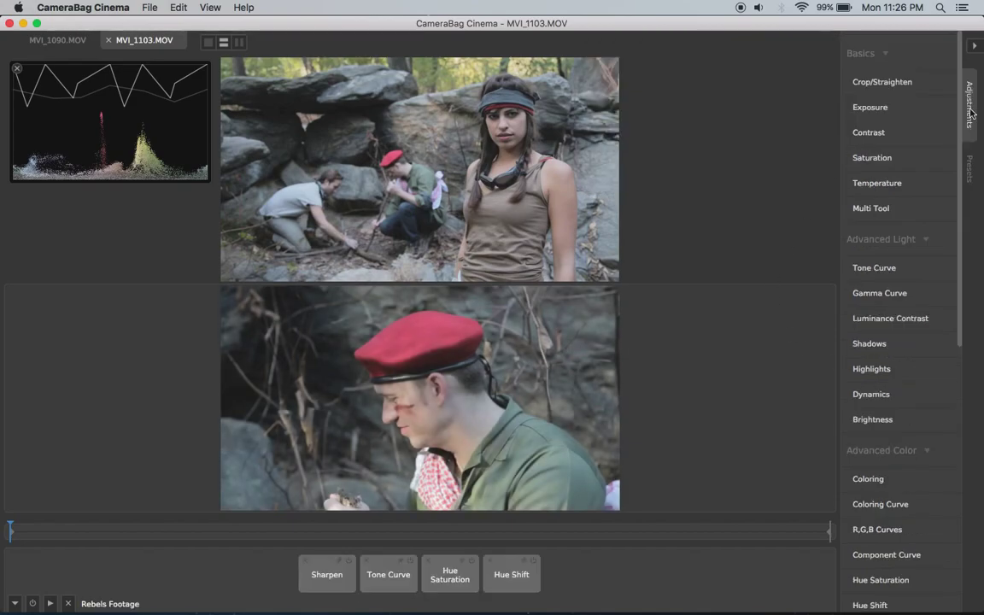
pyautogui.click(549, 131)
pyautogui.click(685, 357)
pyautogui.click(667, 207)
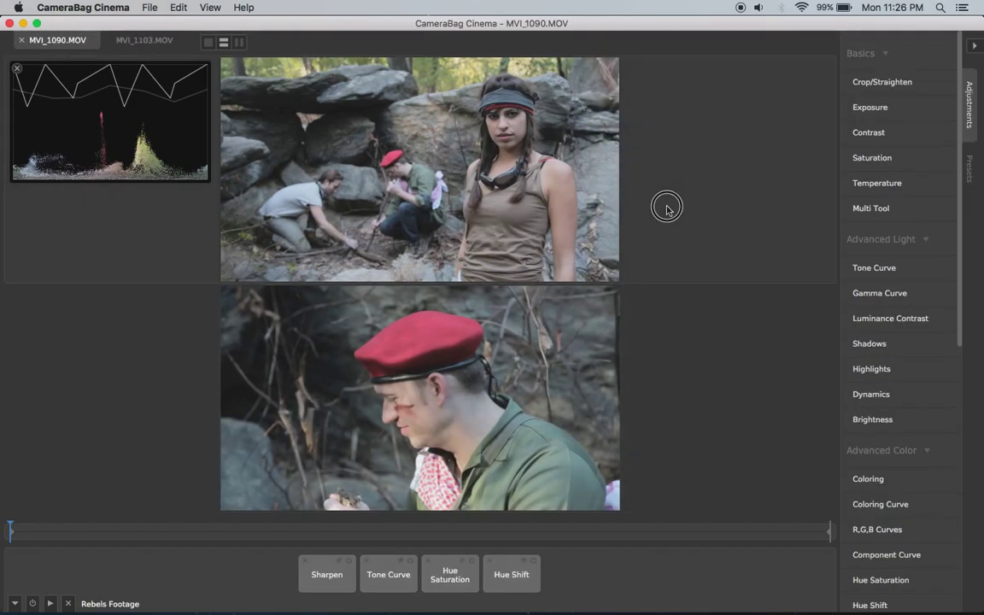
pyautogui.click(653, 379)
# - Step the lower slot through other clips, including MVI_1082.MOV, ending on MVI_1103.MOV
pyautogui.press('Right')
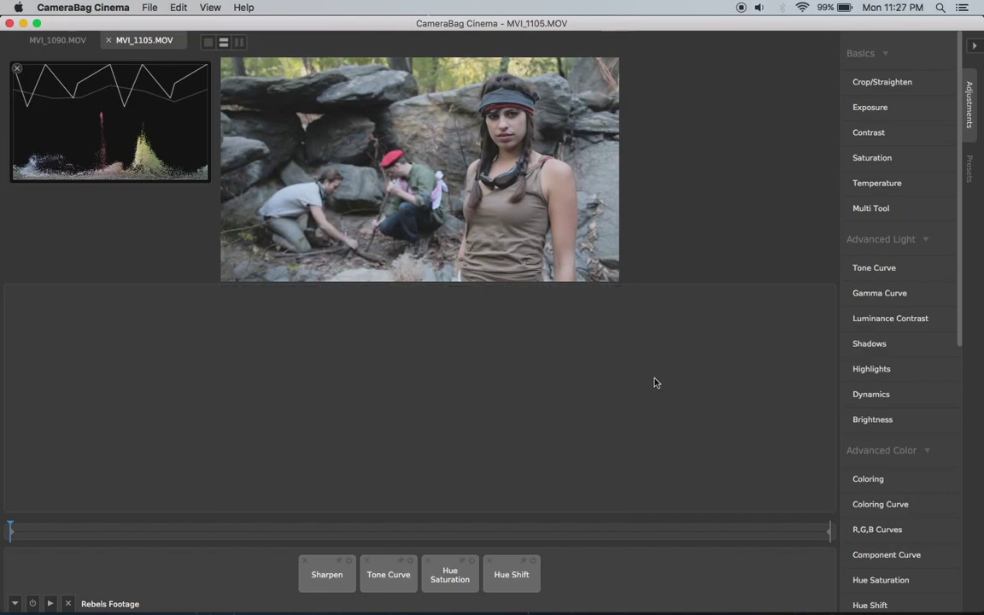
pyautogui.press('Right')
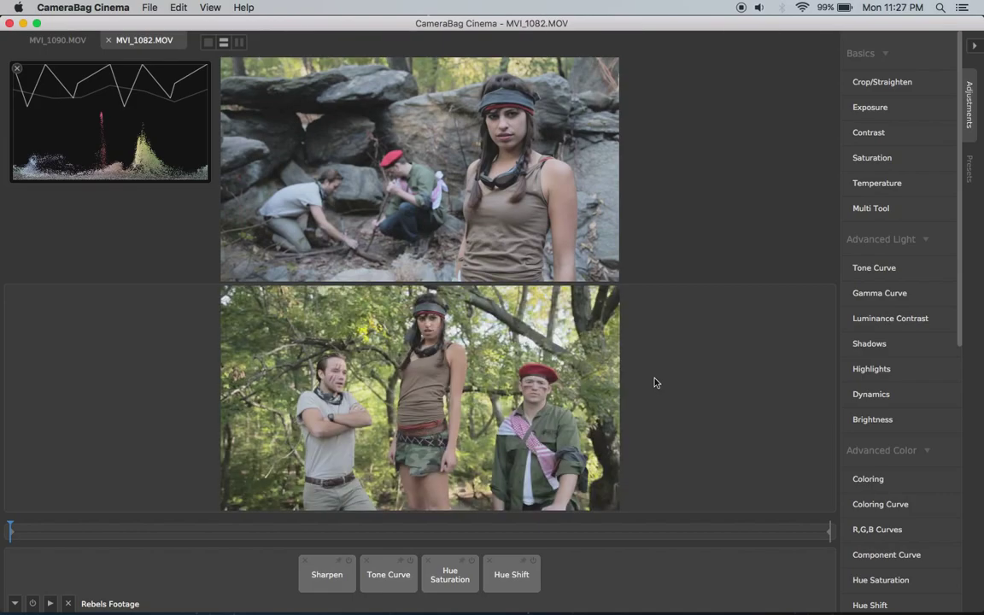
pyautogui.press('Left')
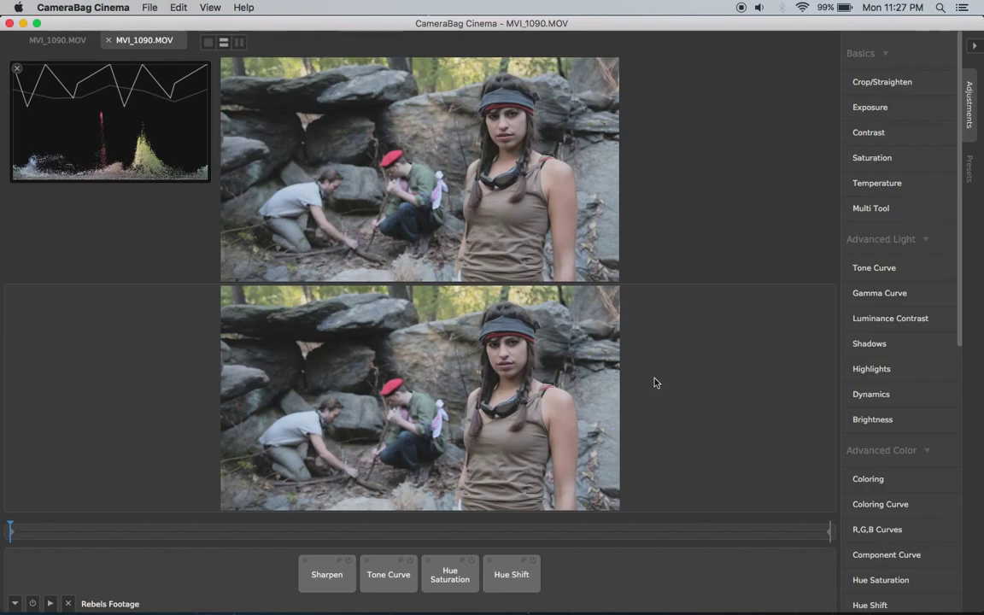
pyautogui.press('Right')
pyautogui.press('Left')
pyautogui.press('Left')
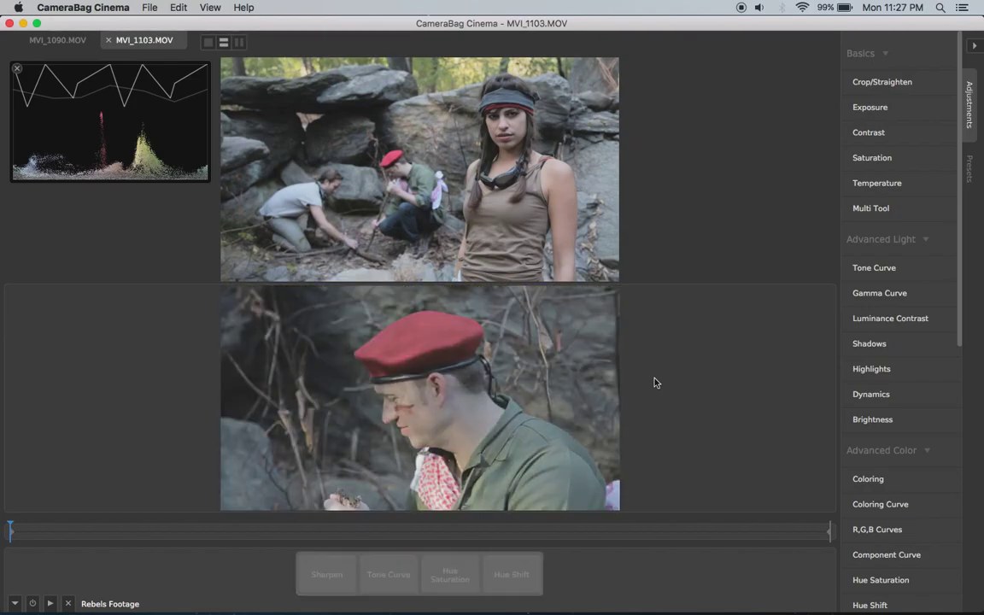
# - Switch between the MVI_1090 and MVI_1103 tabs, then show MVI_1090.MOV alone
pyautogui.hotkey('ctrl', 'Tab')
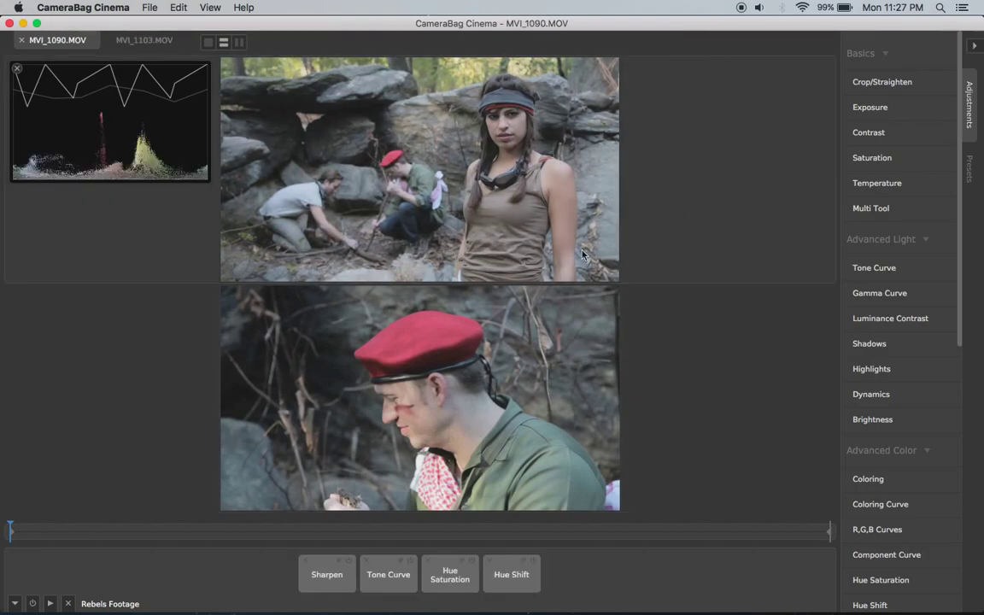
pyautogui.hotkey('ctrl', 'Tab')
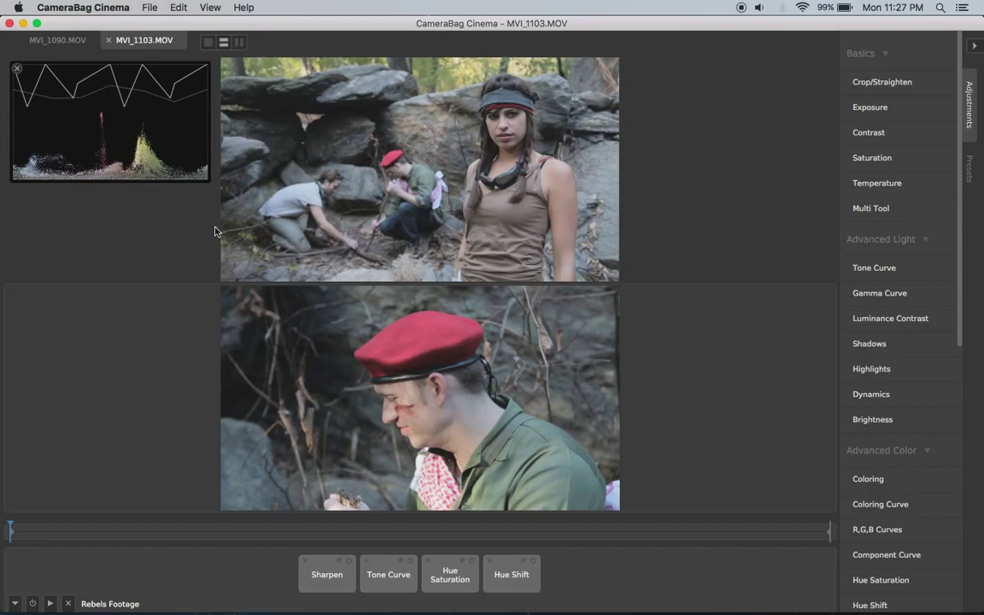
pyautogui.press('super+w')
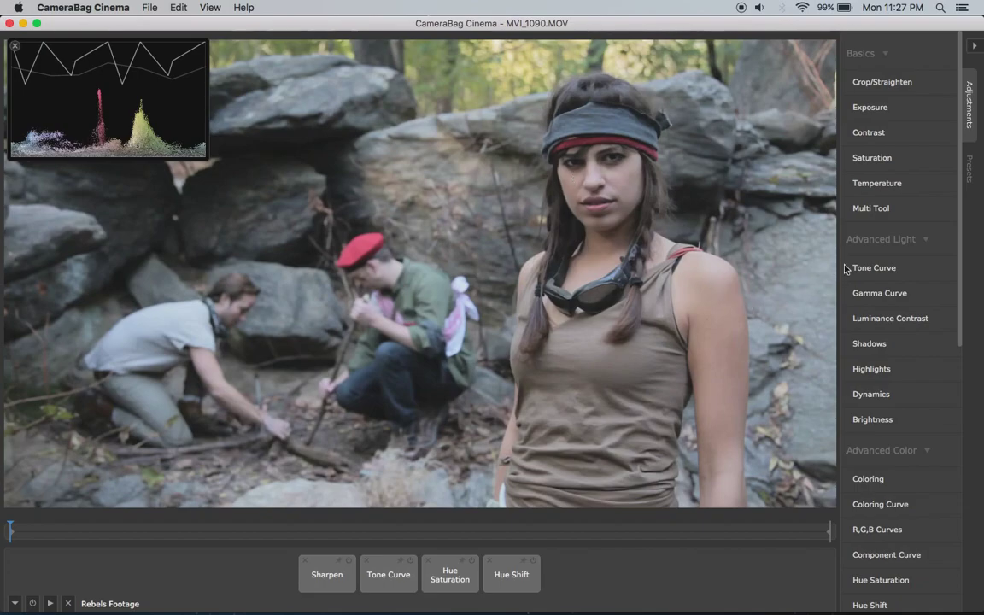
# - Add a Dead Pixel correction, close the Pixel Inspector, then remove the Dead Pixel adjustment
pyautogui.scroll(-10, 888, 261)
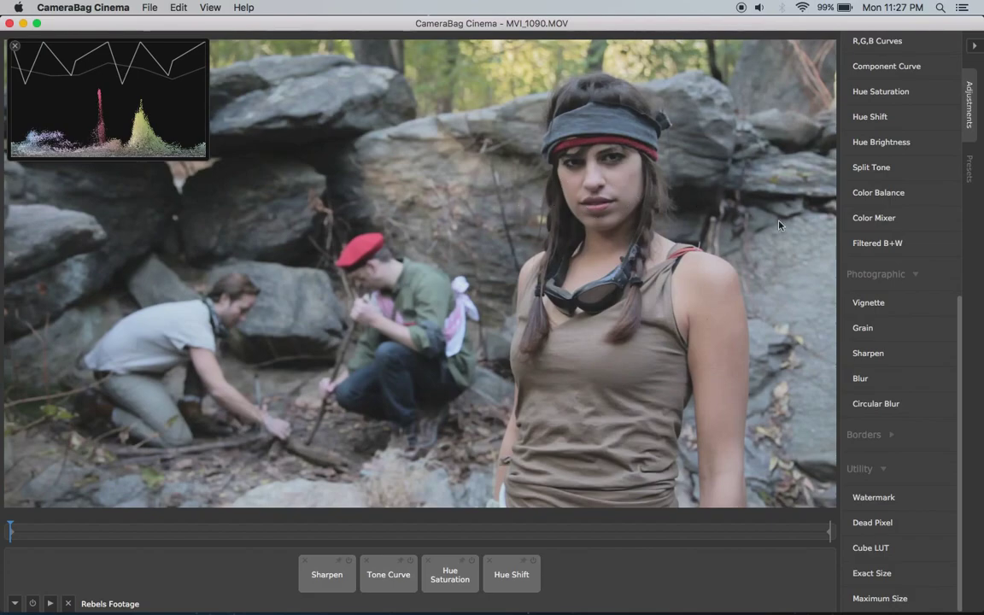
pyautogui.click(871, 523)
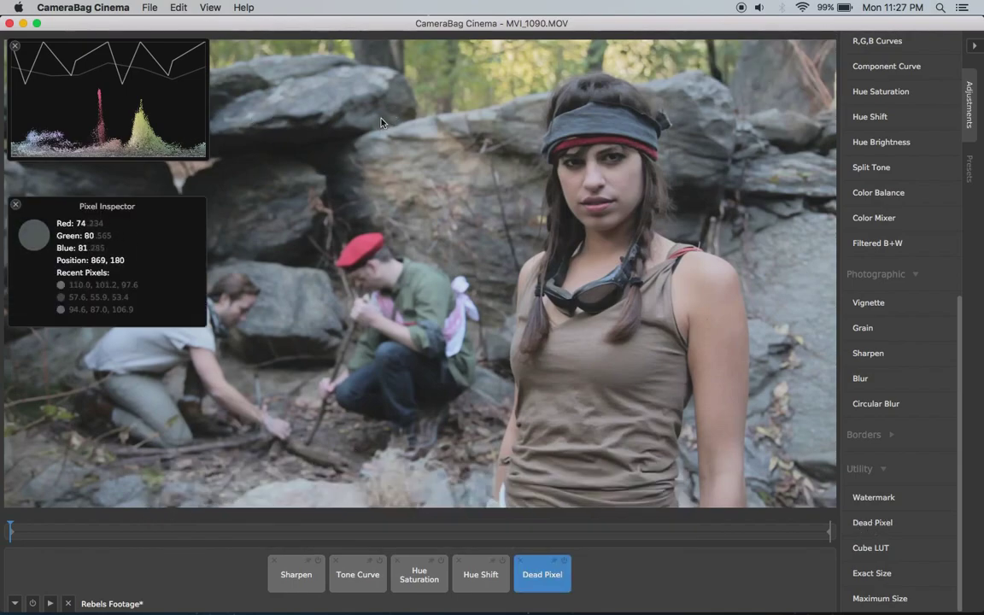
pyautogui.click(15, 204)
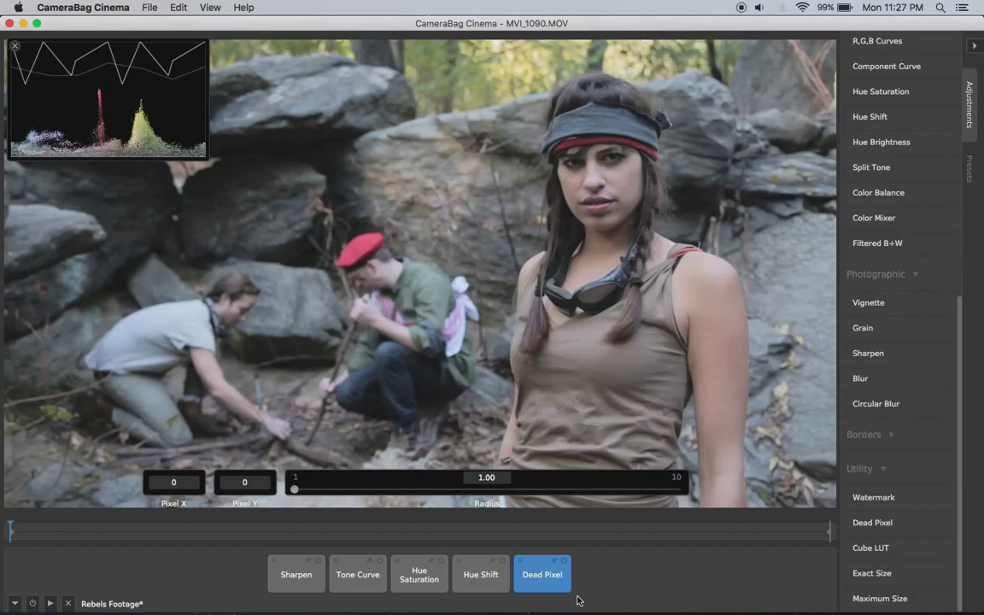
pyautogui.click(521, 563)
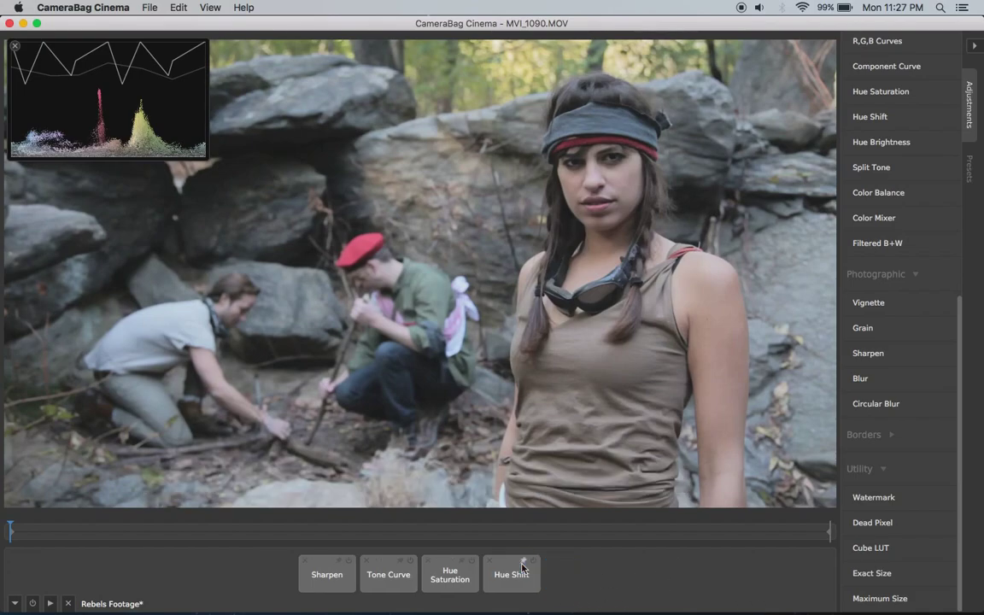
# - Add a Maximum Size adjustment at 1200 × 1200, review it, then remove it
pyautogui.click(879, 597)
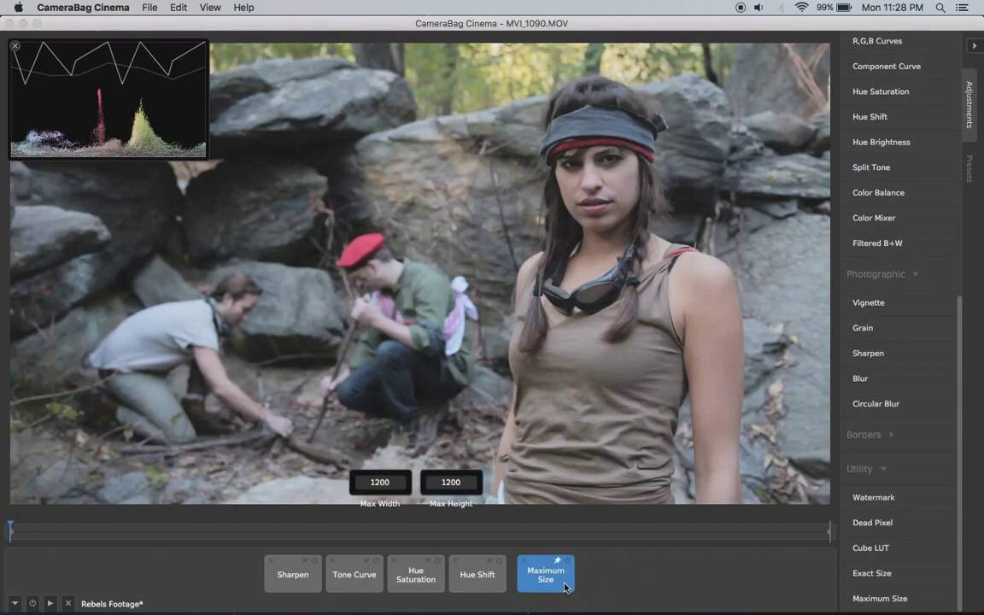
pyautogui.click(525, 561)
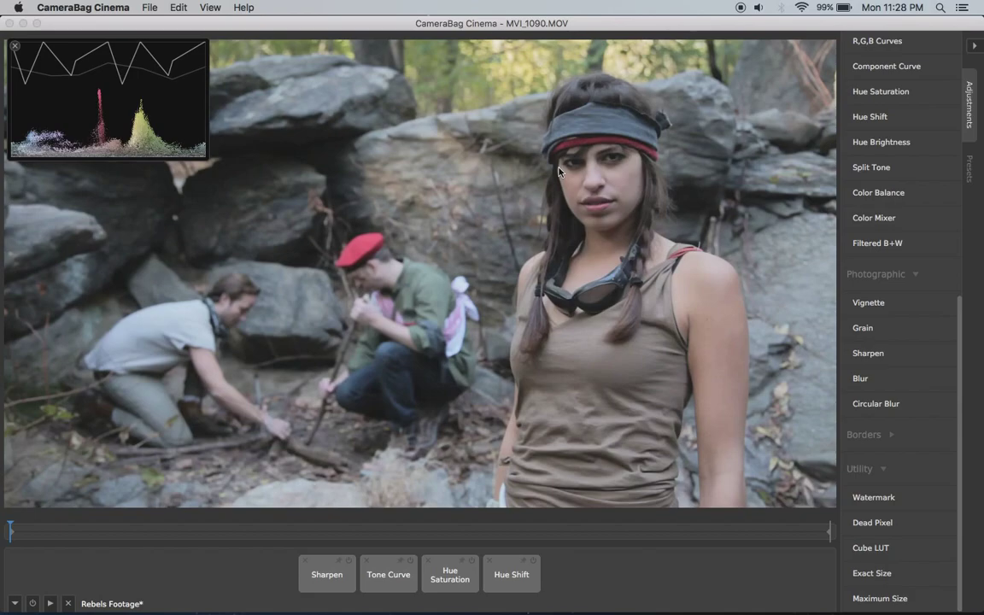
# - Start a batch process with super+B and select the Originals folder as the input
pyautogui.press('super+b')
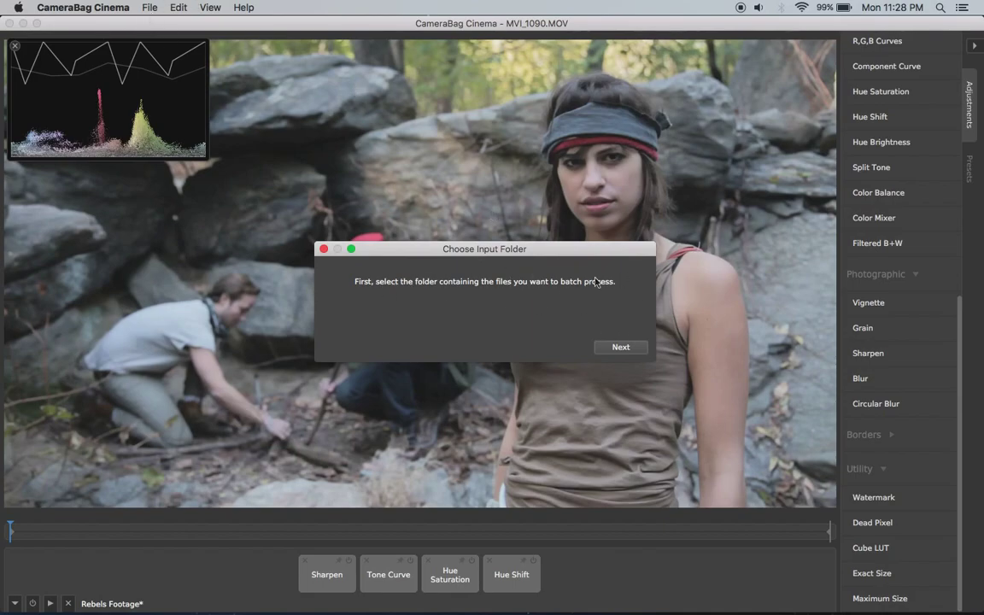
pyautogui.click(621, 345)
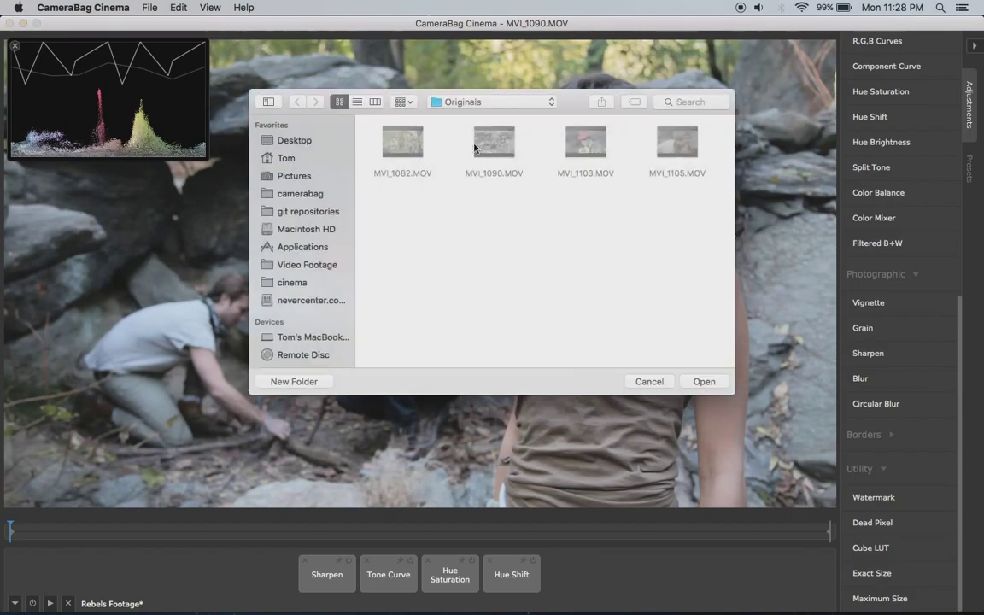
pyautogui.click(469, 101)
pyautogui.click(469, 102)
pyautogui.click(714, 381)
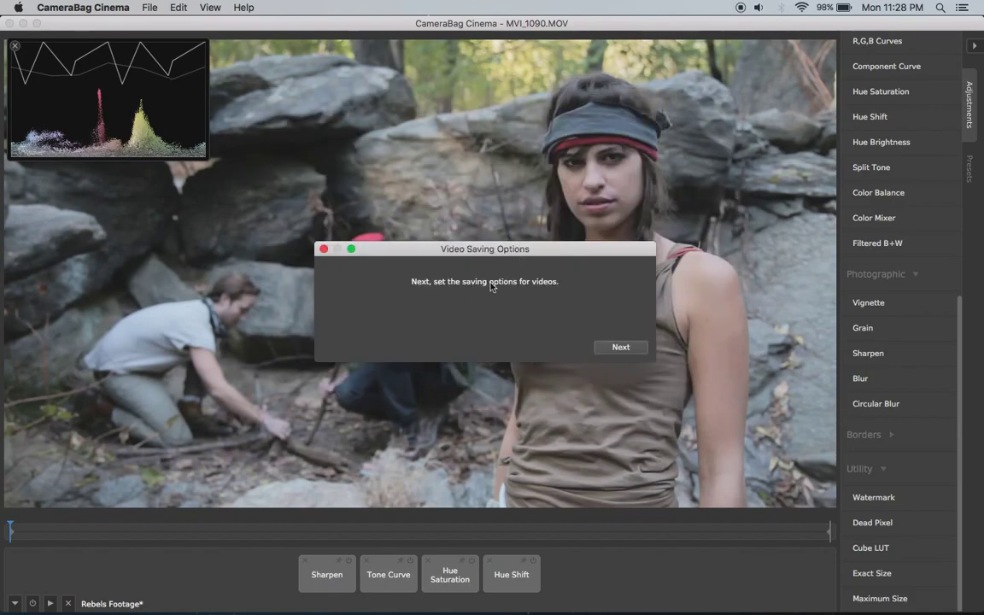
# - Set the batch output file type to ProRes 422 (mov)
pyautogui.click(608, 347)
pyautogui.click(597, 310)
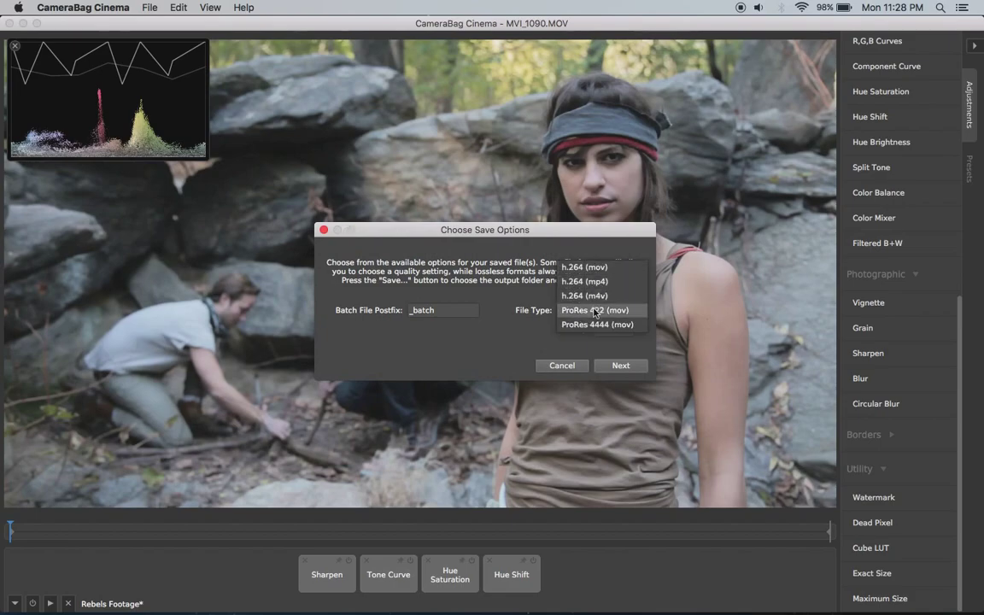
pyautogui.click(595, 311)
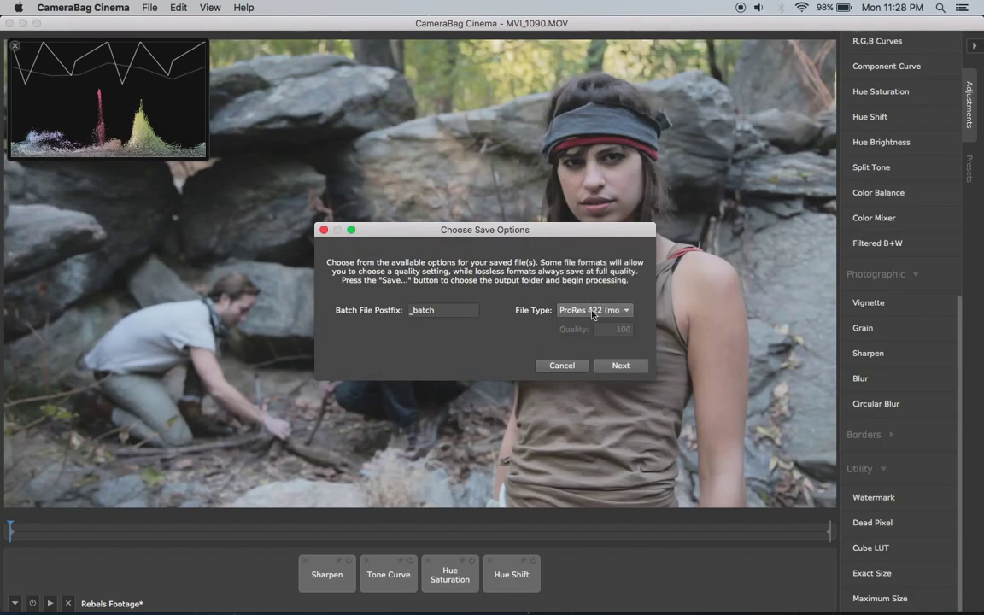
pyautogui.click(592, 310)
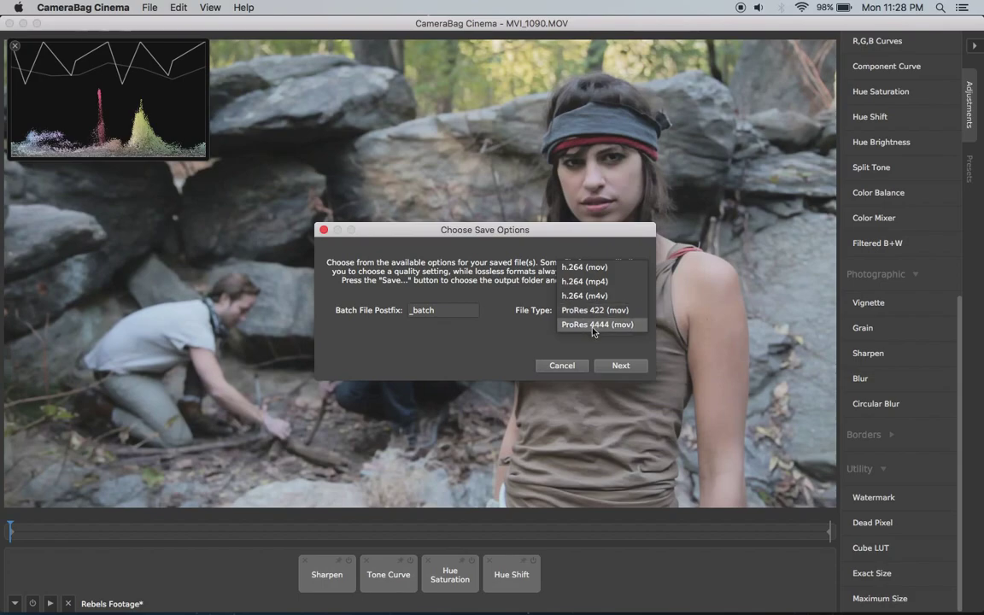
pyautogui.click(592, 315)
pyautogui.click(591, 311)
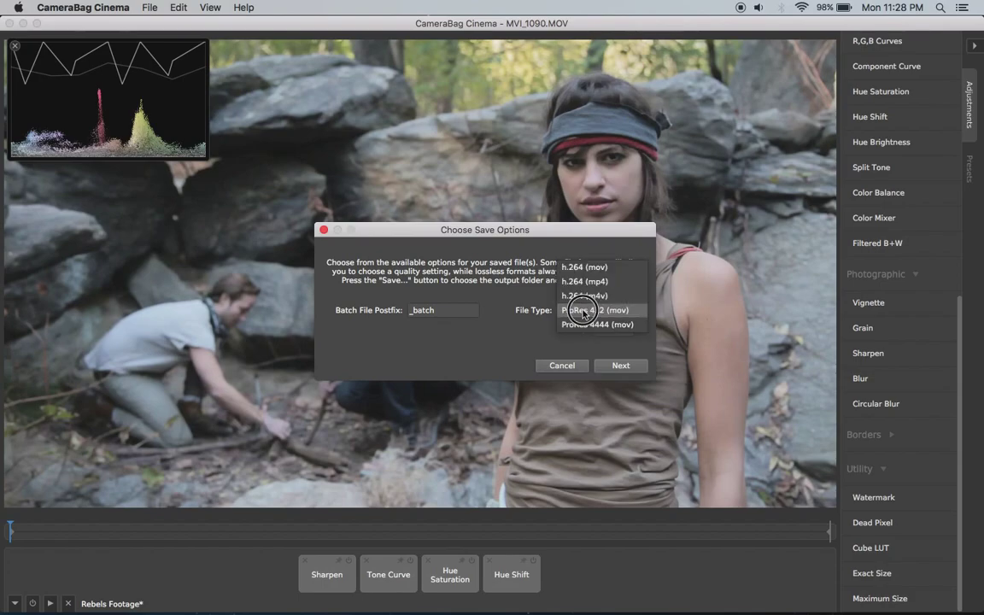
pyautogui.click(589, 312)
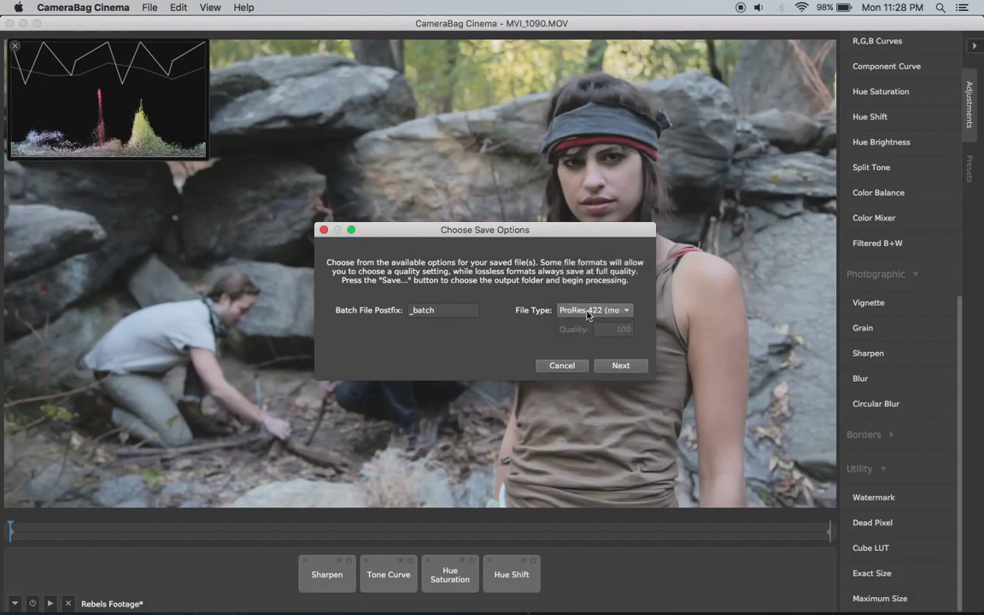
pyautogui.click(591, 311)
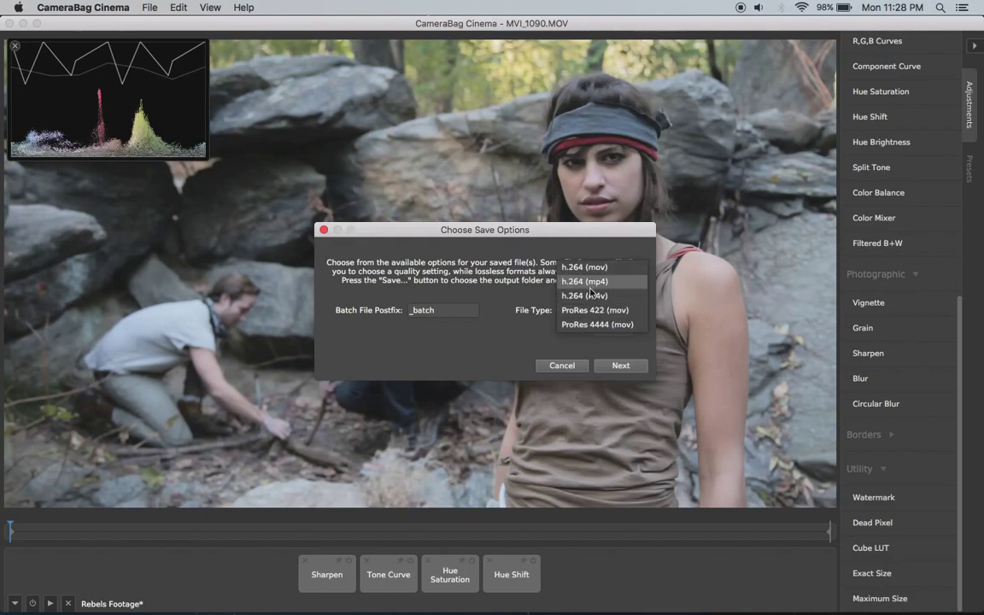
pyautogui.click(590, 312)
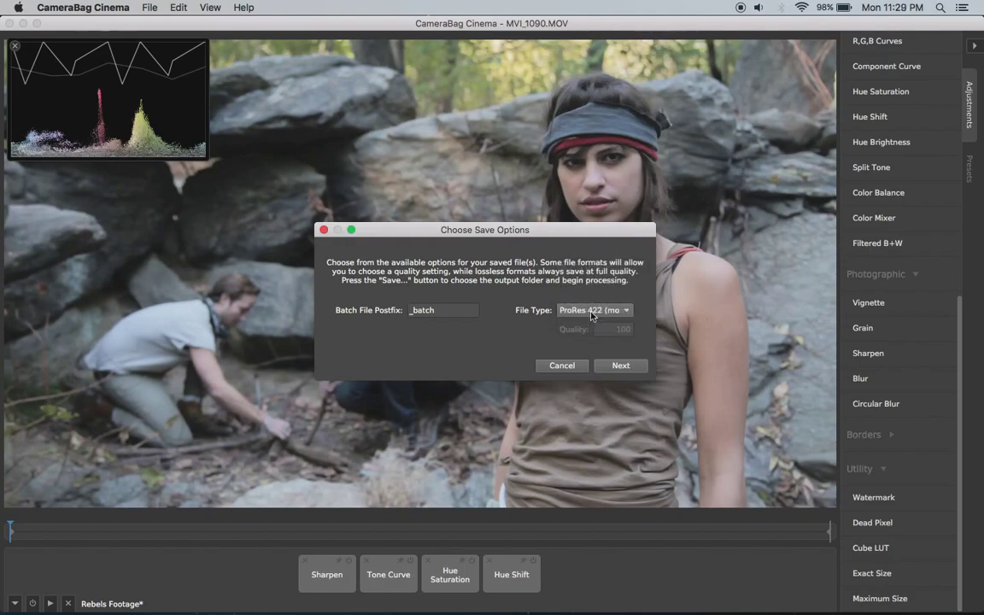
# - Delete the _batch file postfix so it is empty and confirm the save options
pyautogui.click(463, 307)
pyautogui.moveTo(441, 309); pyautogui.dragTo(402, 307)
pyautogui.press('BackSpace')
pyautogui.click(441, 310)
pyautogui.click(629, 366)
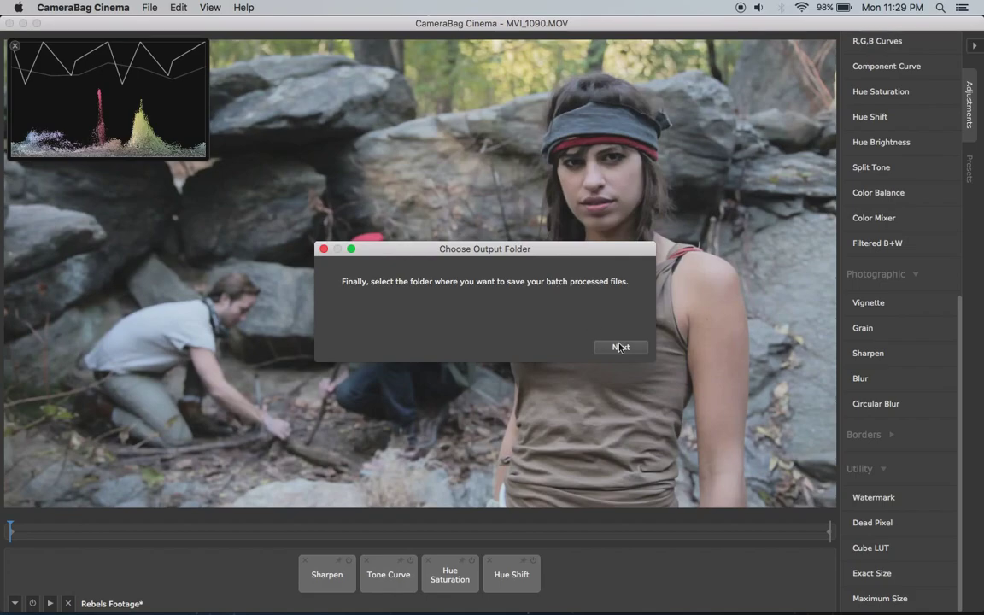
# - Pick the Converted folder inside Batch Converting Video as output, starting the four-clip render
pyautogui.click(621, 350)
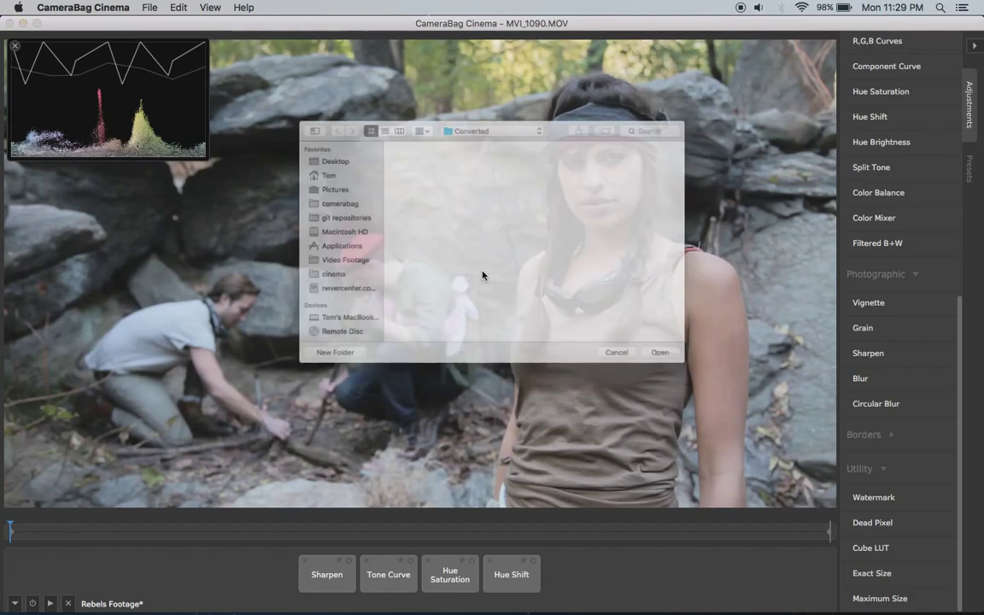
pyautogui.click(495, 103)
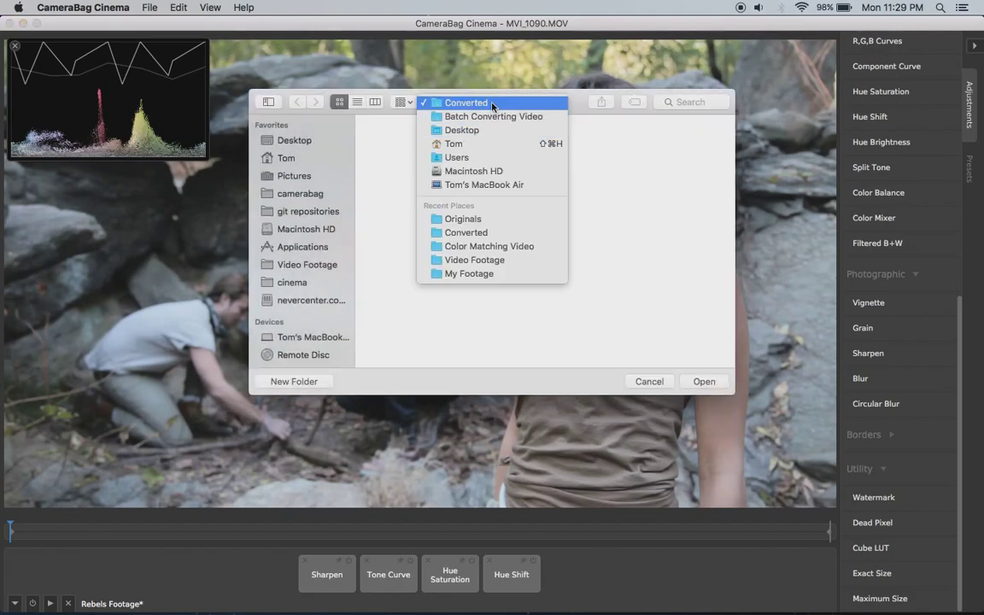
pyautogui.click(490, 108)
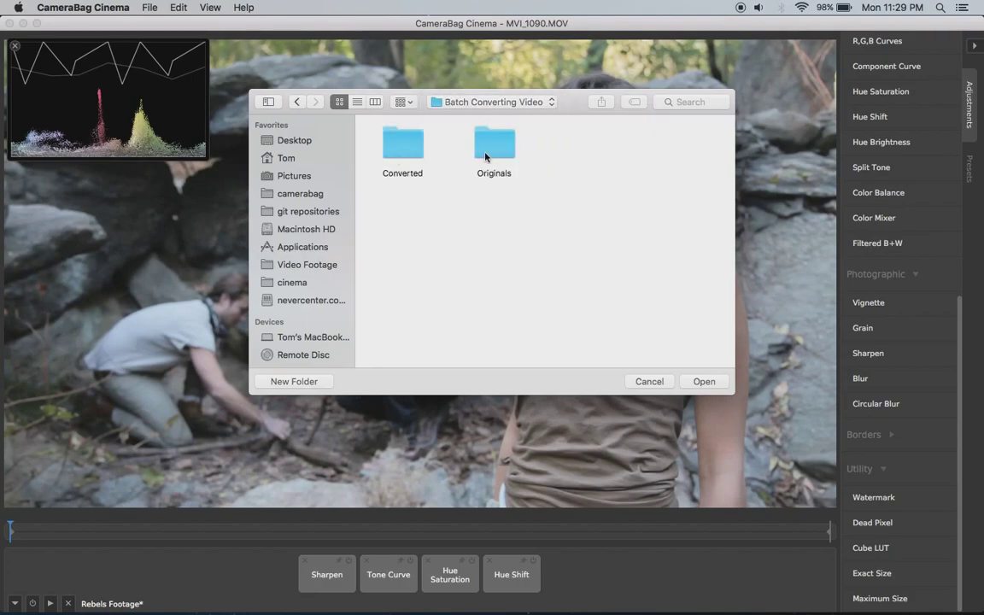
pyautogui.doubleClick(389, 150)
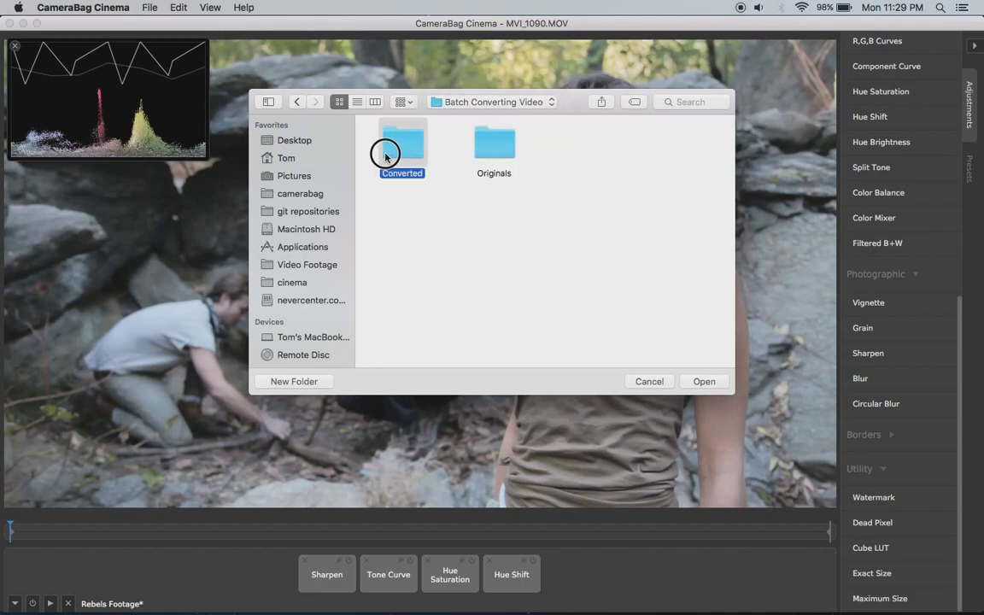
pyautogui.click(700, 382)
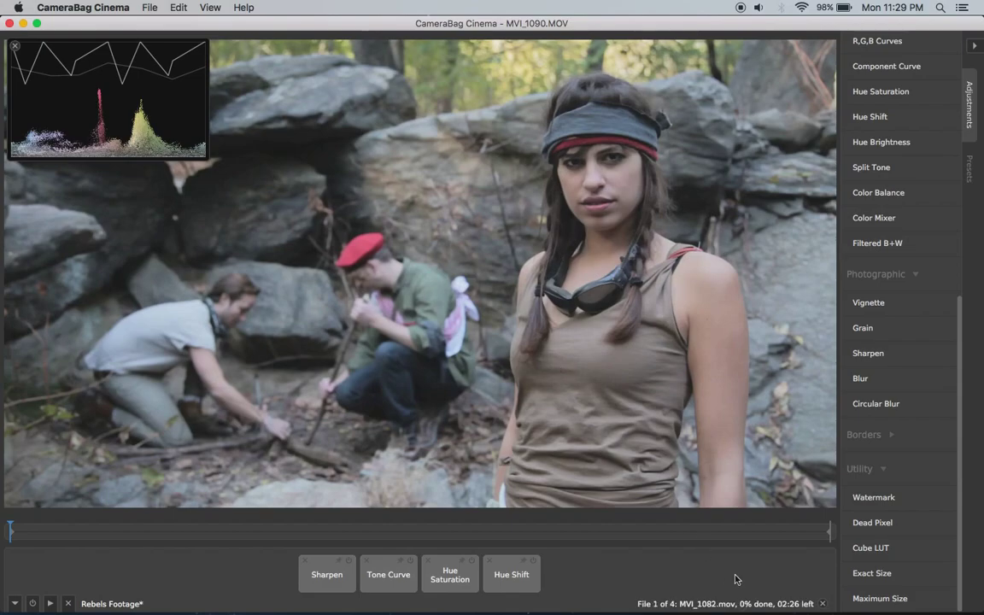
# - Close the histogram and remove MVI_1103 from the render queue
pyautogui.click(14, 46)
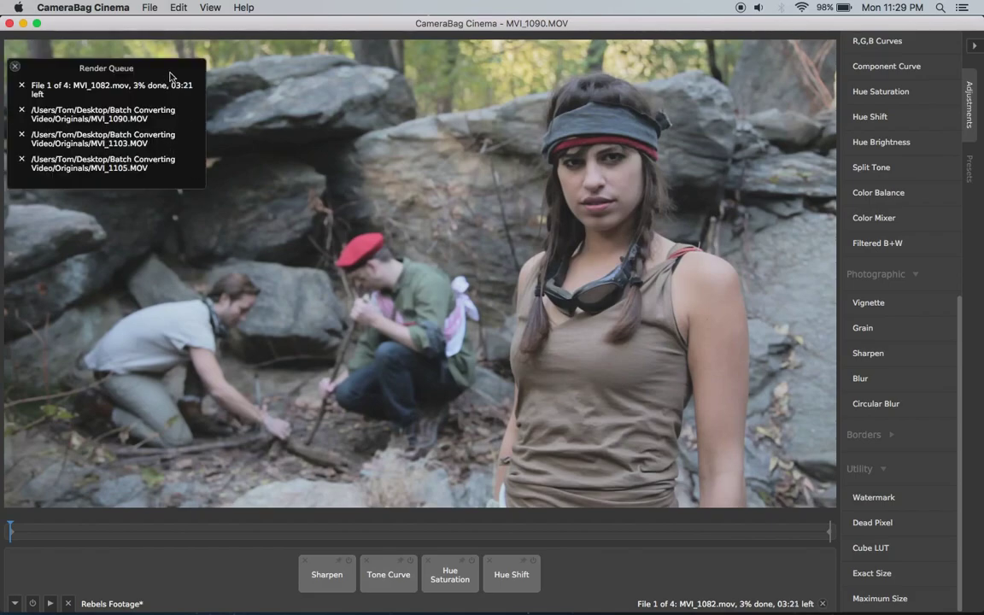
pyautogui.moveTo(155, 68); pyautogui.dragTo(170, 82)
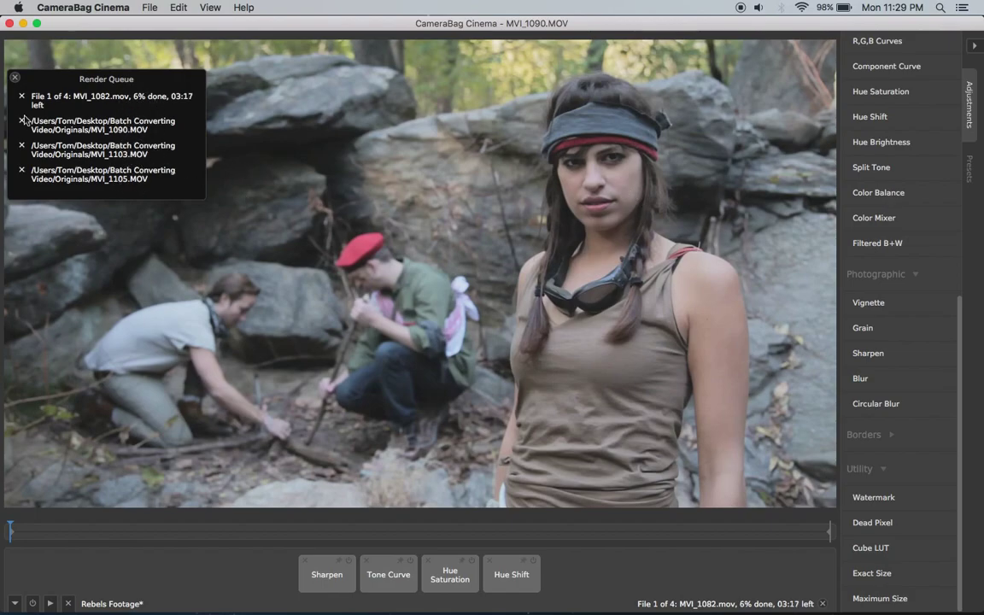
pyautogui.click(22, 147)
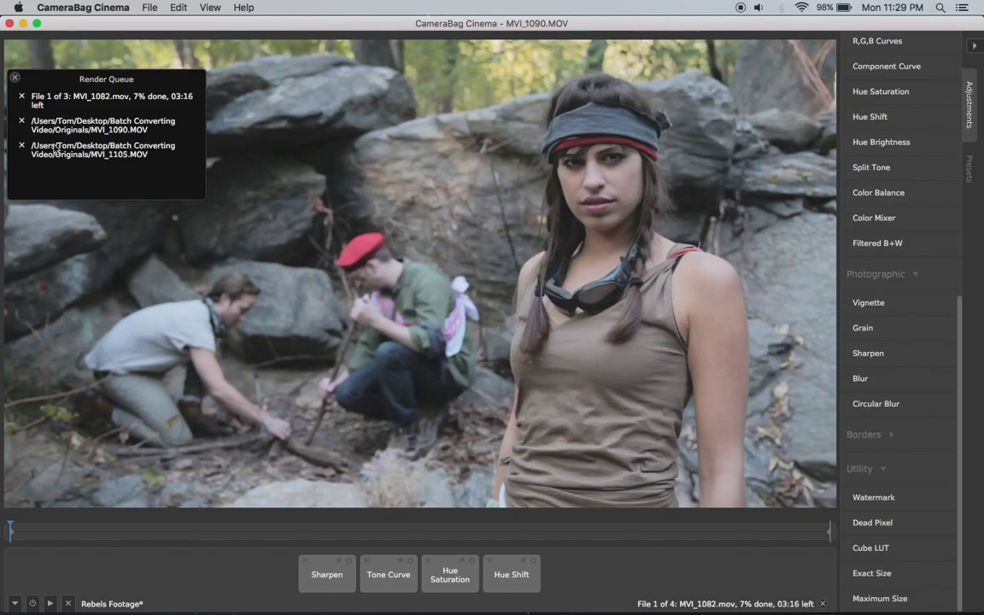
# - Cancel all remaining batch processing and close the render queue
pyautogui.click(822, 604)
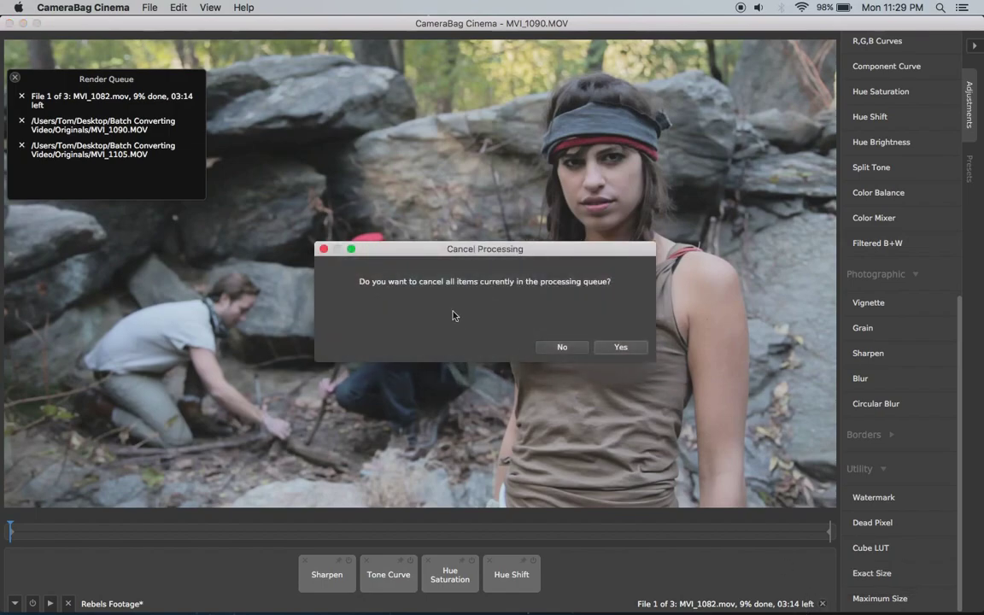
pyautogui.click(620, 347)
pyautogui.click(15, 76)
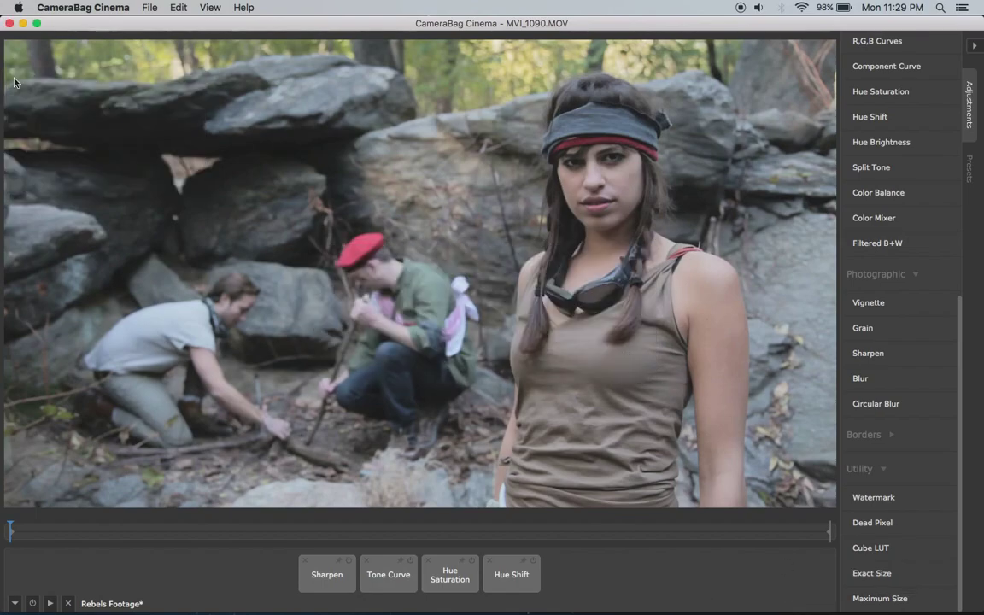